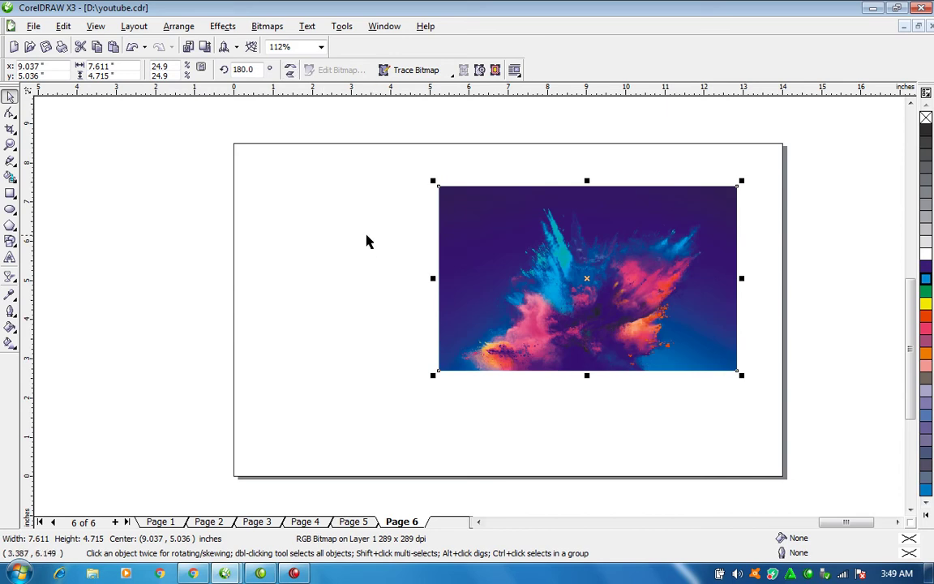
- Paste the quote "Every great design begins with an even better story." with its author credit as artistic text and move it left of the picture
{"action": "left_click", "coordinate": [285, 227]}
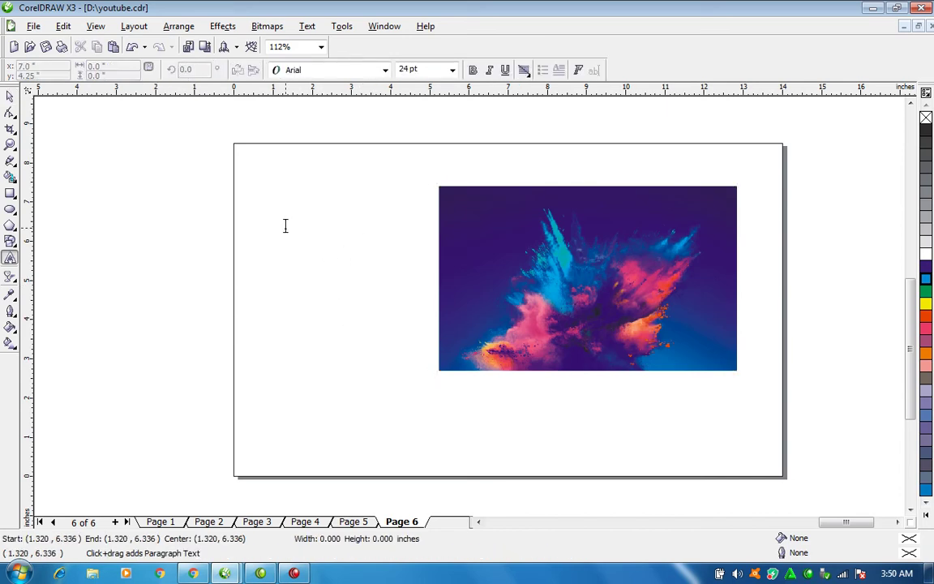
{"action": "key", "text": "ctrl+v"}
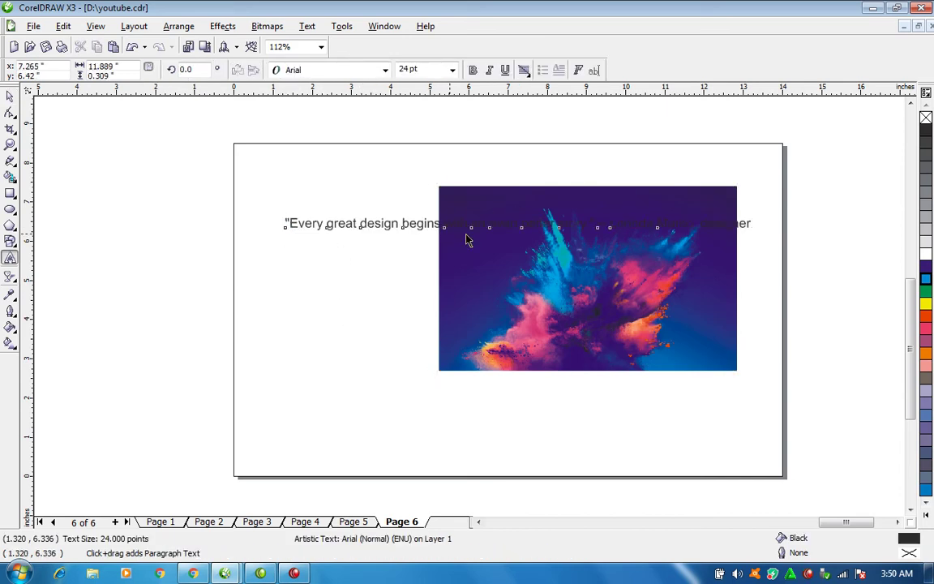
{"action": "key", "text": "ctrl+space"}
{"action": "left_click_drag", "start_coordinate": [423, 226], "coordinate": [112, 261]}
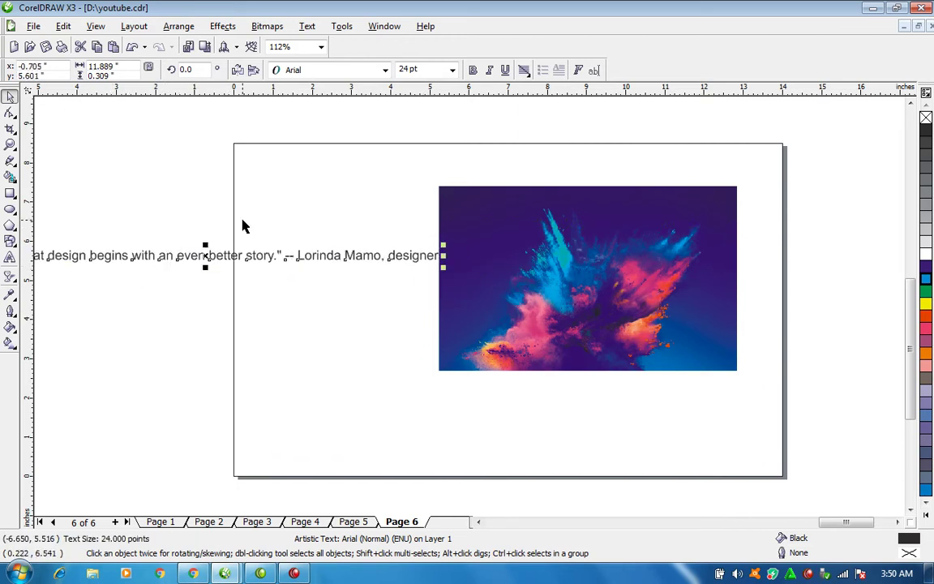
- Replace the dash before the author's name with a line break so the credit sits under the quote
{"action": "key", "text": "F3"}
{"action": "key", "text": "F2"}
{"action": "left_click_drag", "start_coordinate": [237, 229], "coordinate": [755, 385]}
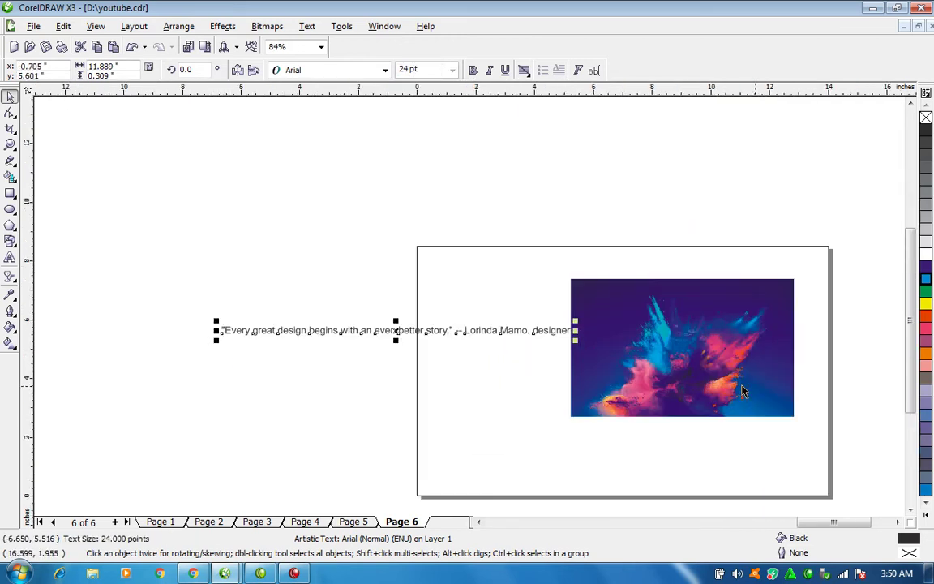
{"action": "double_click", "coordinate": [465, 330]}
{"action": "left_click_drag", "start_coordinate": [464, 329], "coordinate": [455, 329]}
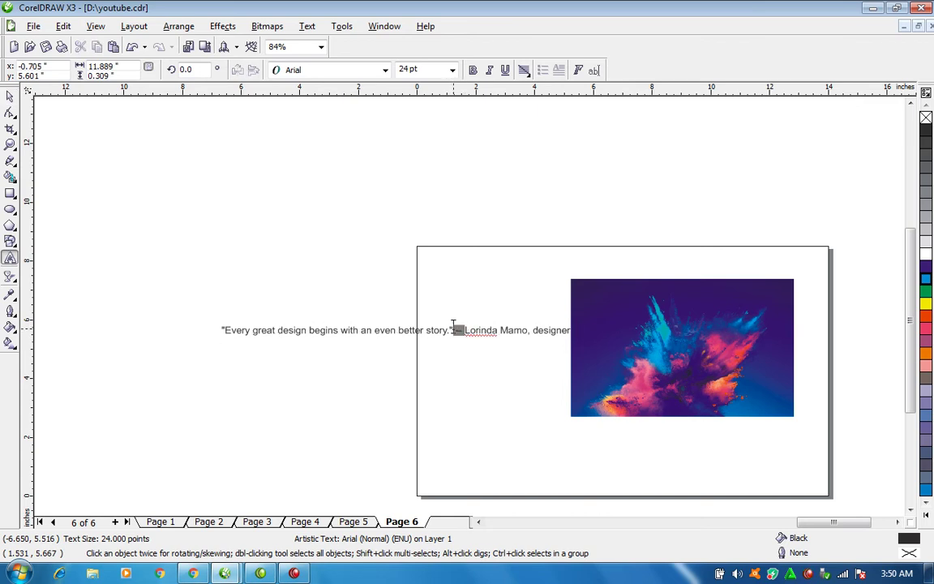
{"action": "key", "text": "Return"}
{"action": "key", "text": "ctrl+space"}
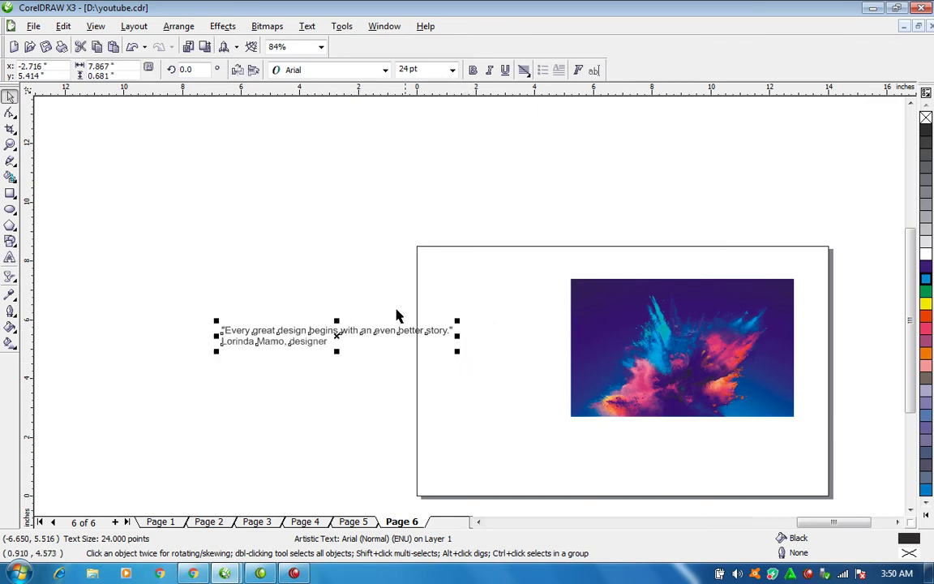
- Delete the quotation marks and the closing period from the quote line
{"action": "key", "text": "F2"}
{"action": "left_click_drag", "start_coordinate": [172, 211], "coordinate": [834, 437]}
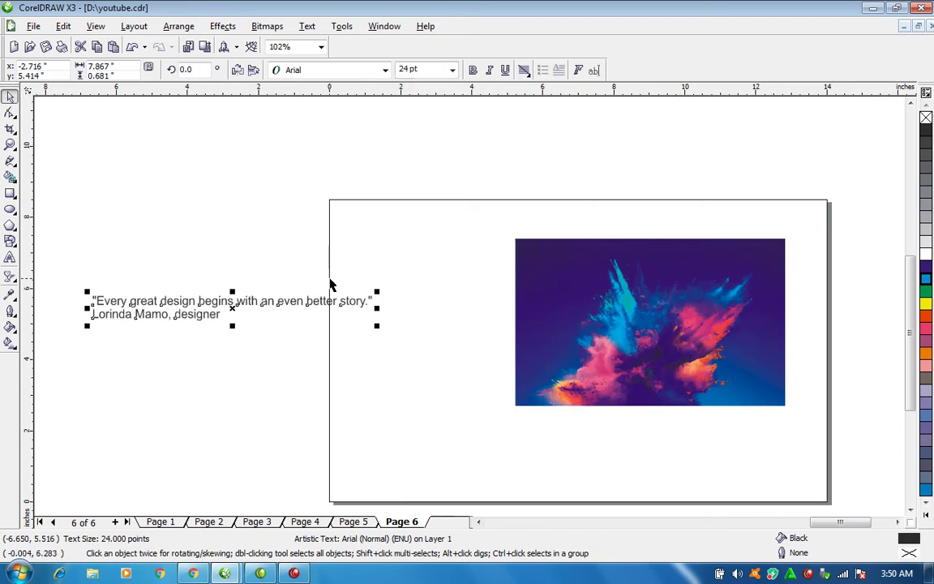
{"action": "key", "text": "ctrl+space"}
{"action": "left_click", "coordinate": [368, 300]}
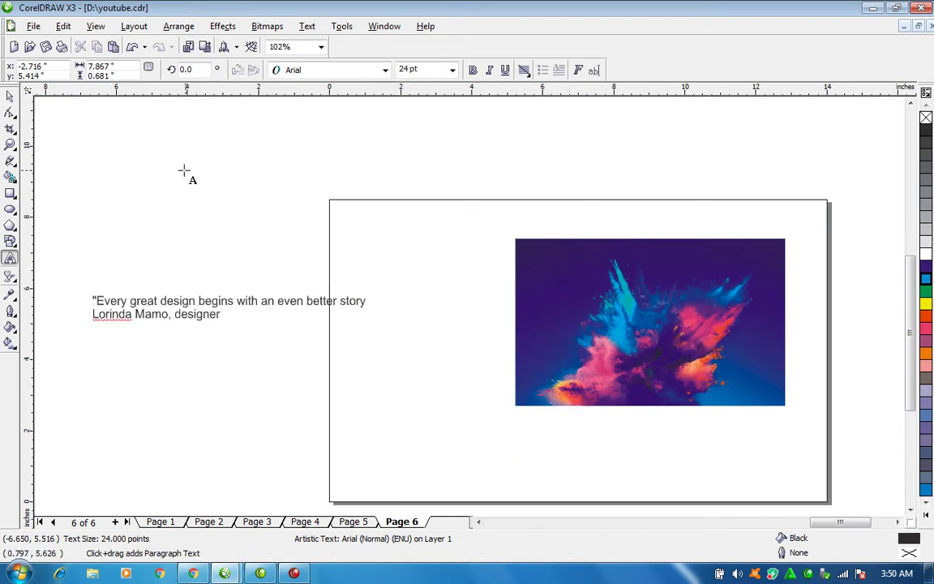
{"action": "left_click_drag", "start_coordinate": [98, 293], "coordinate": [66, 299]}
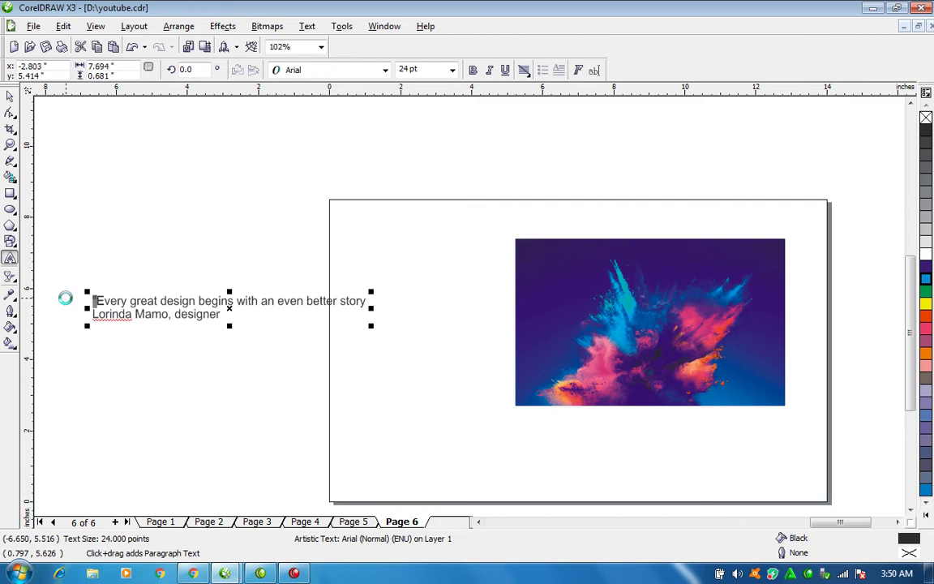
{"action": "key", "text": "BackSpace"}
{"action": "key", "text": "ctrl+space"}
- Shift the text toward the page, break its lines apart, and put "designer" on its own line, removing the comma after the author's name
{"action": "left_click_drag", "start_coordinate": [170, 307], "coordinate": [280, 324]}
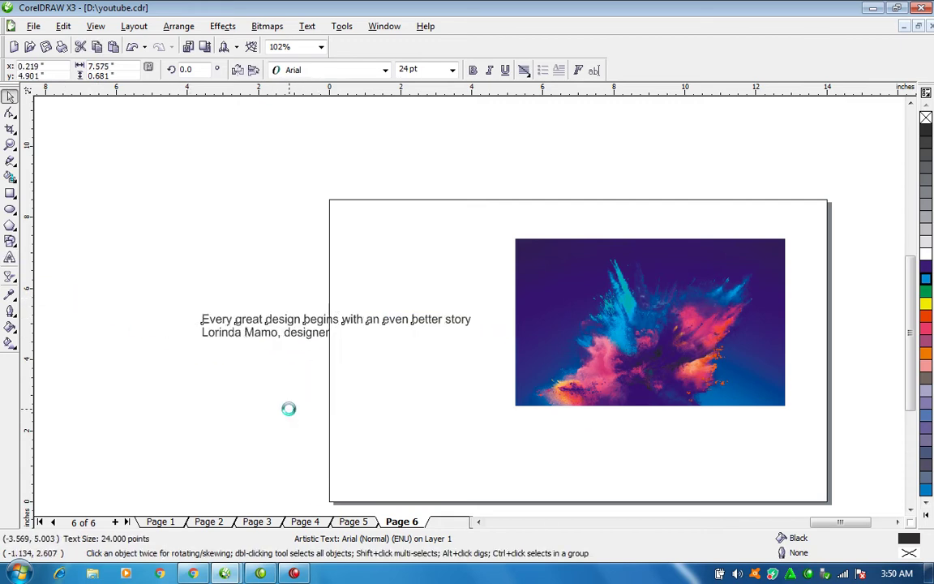
{"action": "double_click", "coordinate": [286, 331]}
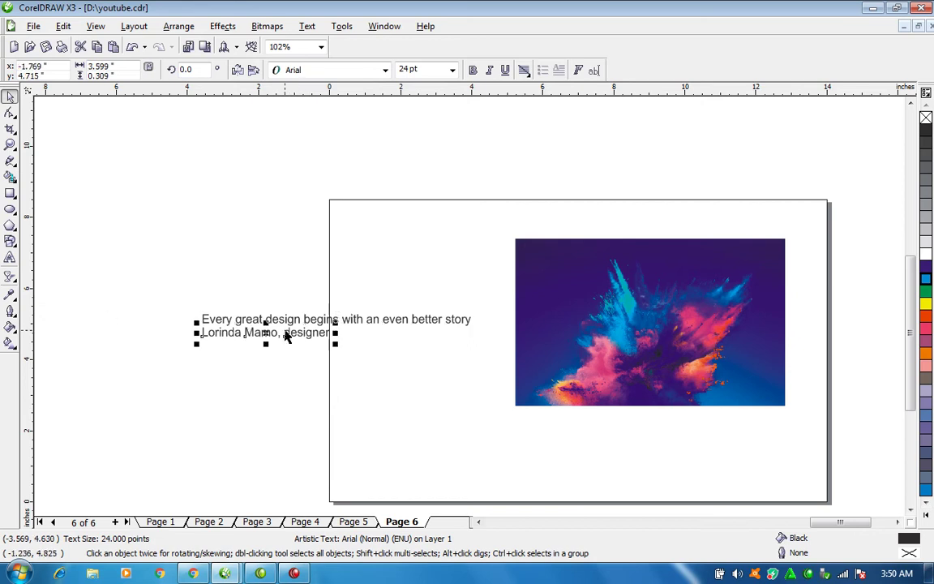
{"action": "key", "text": "Return"}
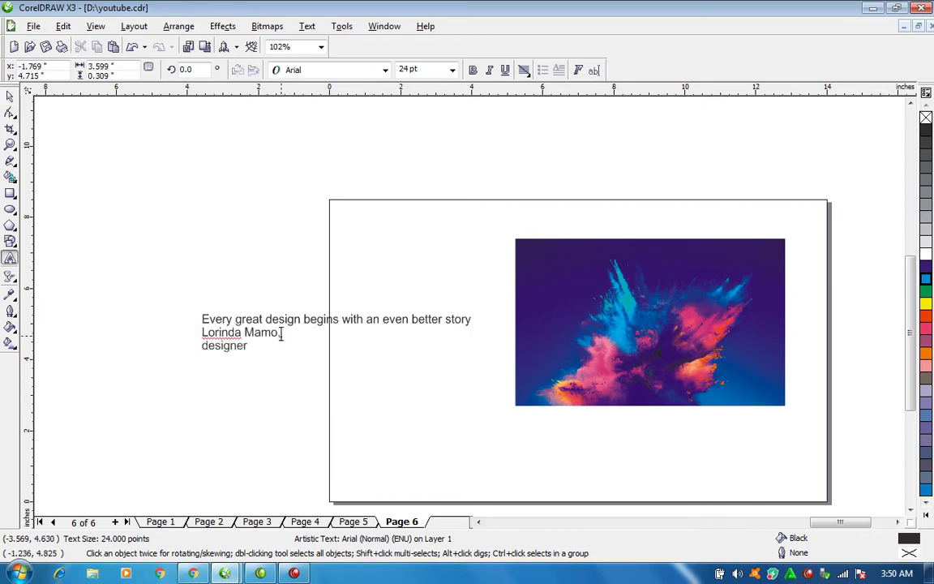
{"action": "mouse_move", "coordinate": [280, 333]}
{"action": "left_mouse_down"}
{"action": "mouse_move", "coordinate": [307, 336]}
{"action": "mouse_move", "coordinate": [300, 344]}
{"action": "mouse_move", "coordinate": [275, 333]}
{"action": "mouse_move", "coordinate": [287, 332]}
{"action": "left_mouse_up"}
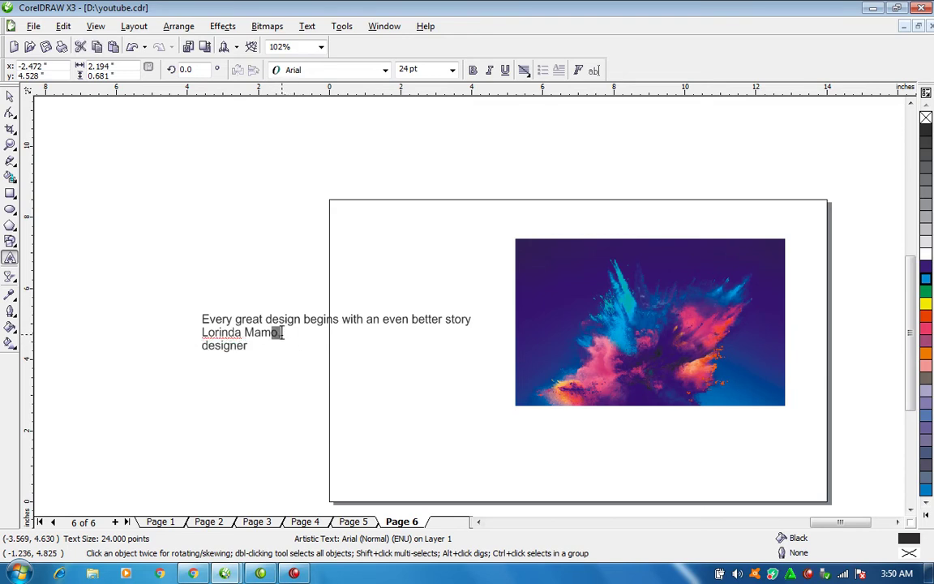
{"action": "type", "text": "o"}
{"action": "key", "text": "ctrl+space"}
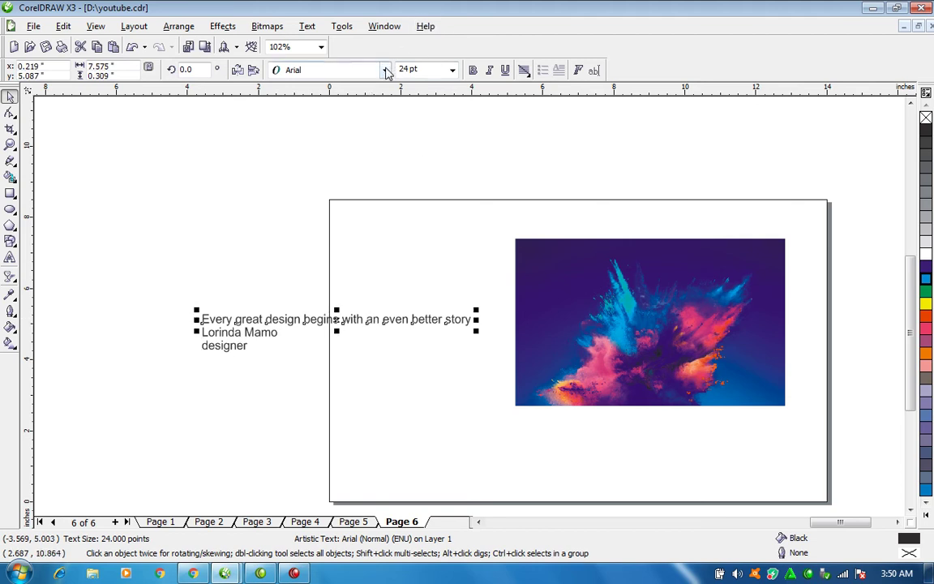
- Set the font of the quote line to Futura Hv BT
{"action": "left_click", "coordinate": [349, 69]}
{"action": "mouse_move", "coordinate": [312, 115]}
{"action": "left_click", "coordinate": [568, 114]}
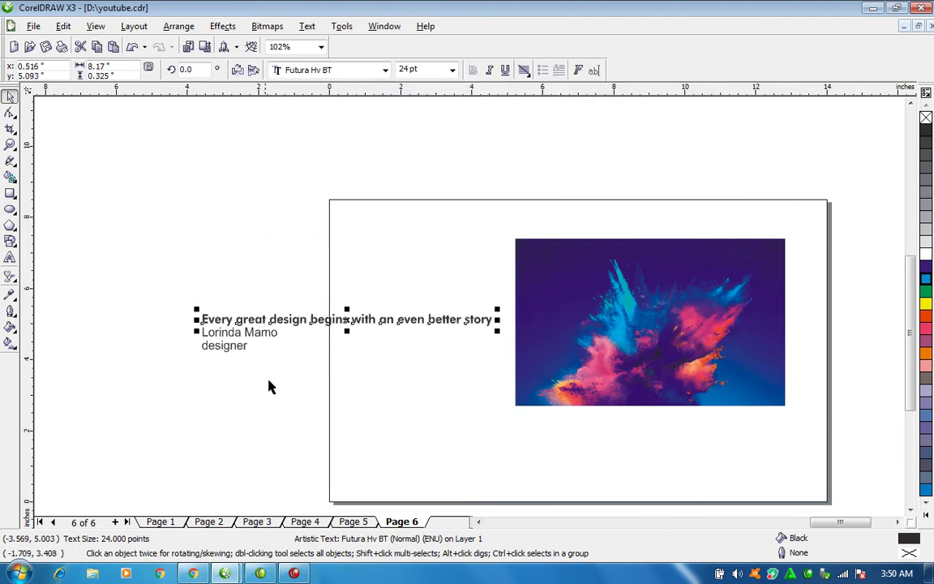
- Move the author credit onto the picture's lower-right corner and fill it white
{"action": "left_click_drag", "start_coordinate": [252, 329], "coordinate": [776, 398]}
{"action": "left_click", "coordinate": [926, 251]}
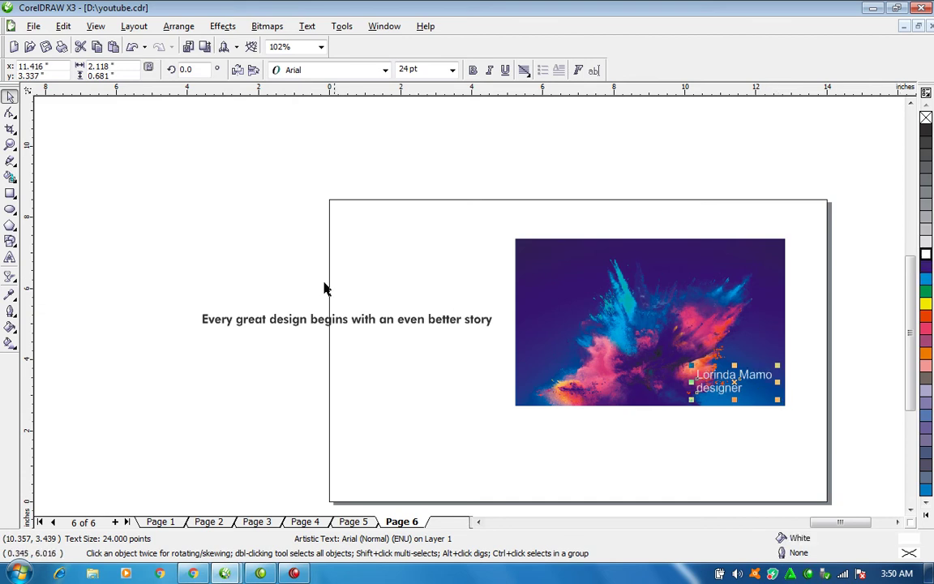
- Try a cyan fill on the quote line and set it back to black
{"action": "left_click_drag", "start_coordinate": [122, 235], "coordinate": [884, 429]}
{"action": "left_click", "coordinate": [373, 294]}
{"action": "left_click", "coordinate": [926, 279]}
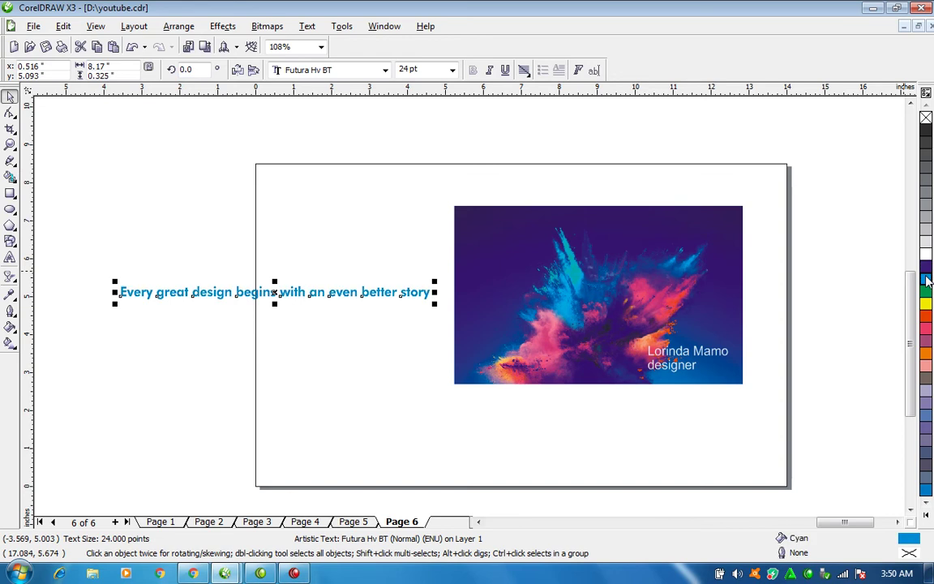
{"action": "key", "text": "z"}
{"action": "left_click_drag", "start_coordinate": [89, 167], "coordinate": [688, 411]}
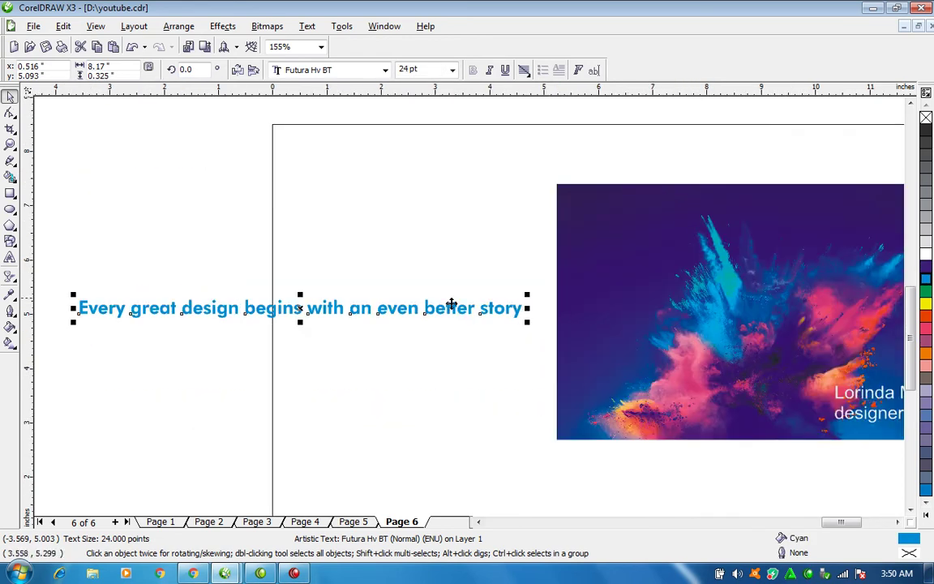
{"action": "left_click", "coordinate": [925, 138]}
- Move the quote level with the picture's upper part and insert a line break before "even better story"
{"action": "left_click_drag", "start_coordinate": [402, 312], "coordinate": [581, 236]}
{"action": "left_click_drag", "start_coordinate": [509, 225], "coordinate": [358, 200]}
{"action": "key", "text": "F8"}
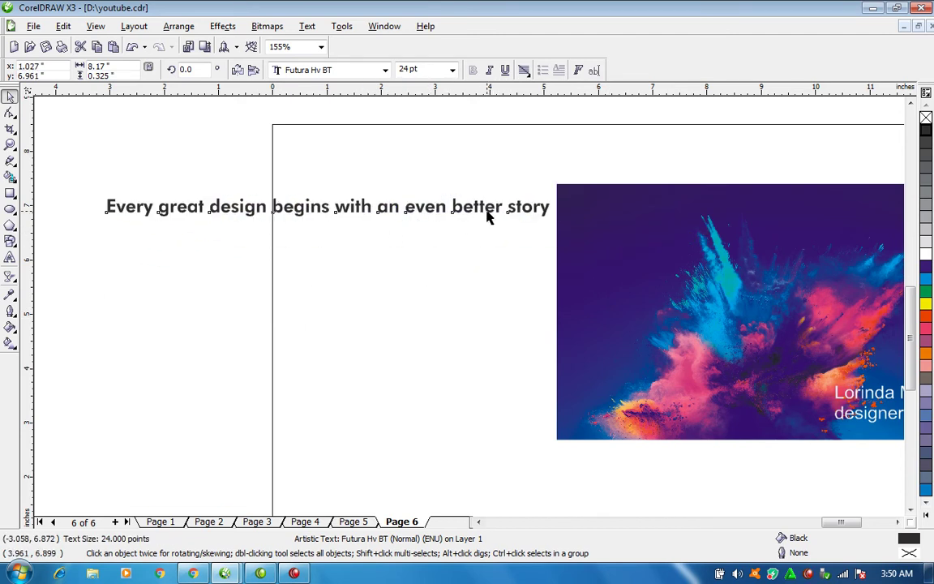
{"action": "left_click", "coordinate": [456, 204]}
{"action": "left_click", "coordinate": [456, 203]}
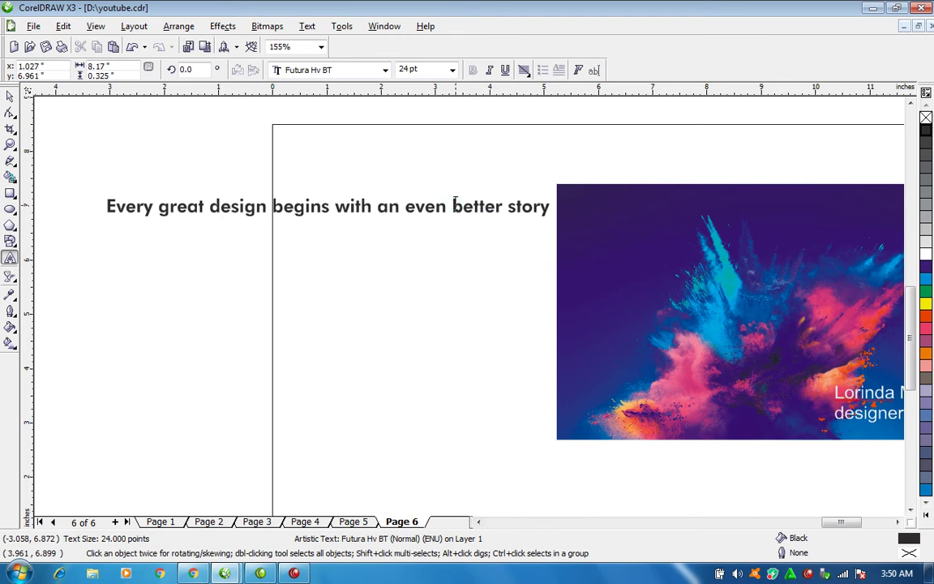
{"action": "left_click", "coordinate": [407, 205]}
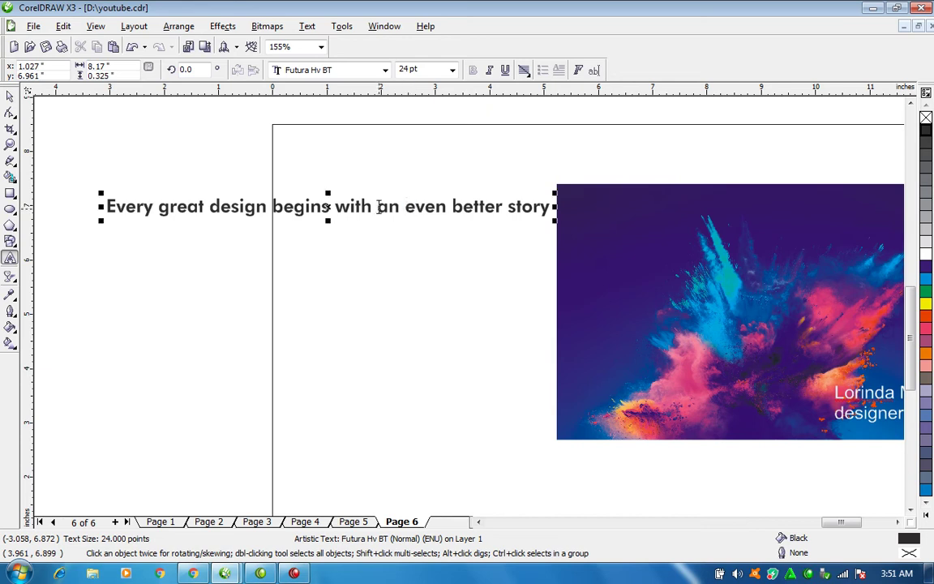
{"action": "key", "text": "Return"}
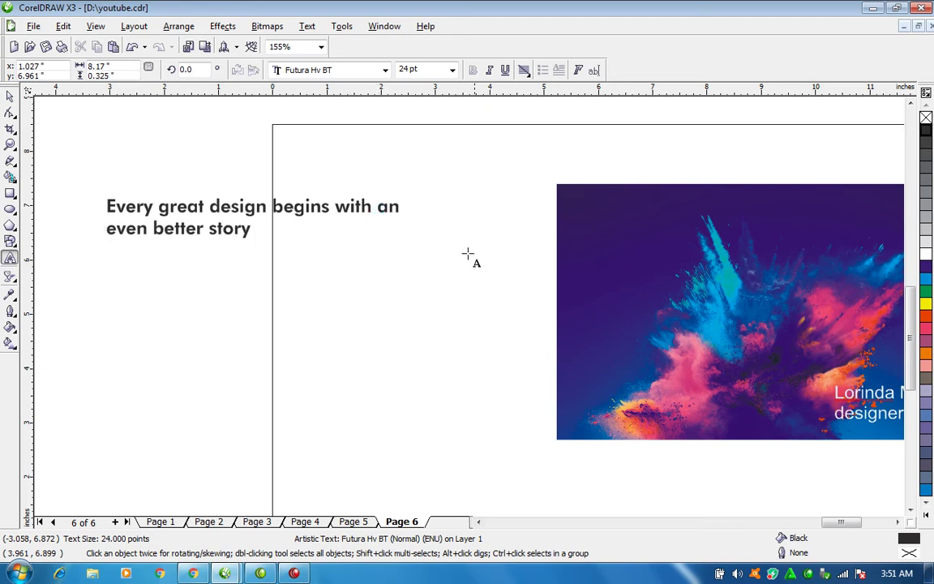
{"action": "key", "text": "ctrl+space"}
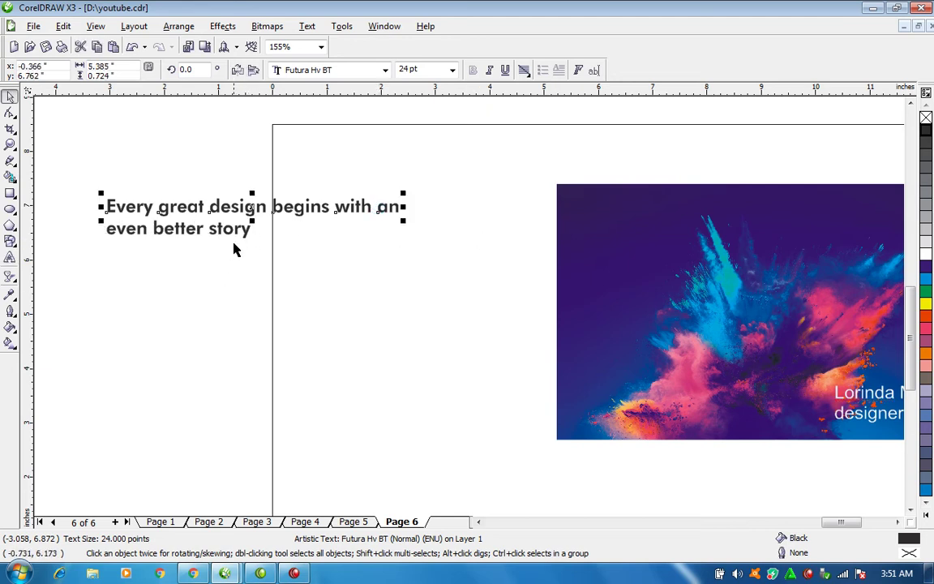
- Split off the line "even better story", move it onto the picture's upper-left area and fill it white
{"action": "left_click_drag", "start_coordinate": [245, 232], "coordinate": [537, 301]}
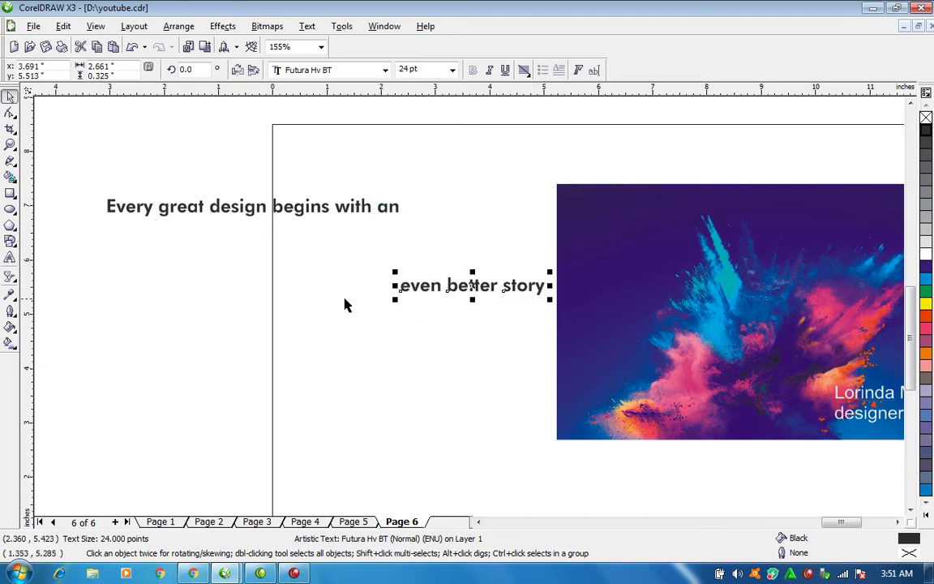
{"action": "left_click_drag", "start_coordinate": [400, 281], "coordinate": [595, 223]}
{"action": "left_click", "coordinate": [924, 252]}
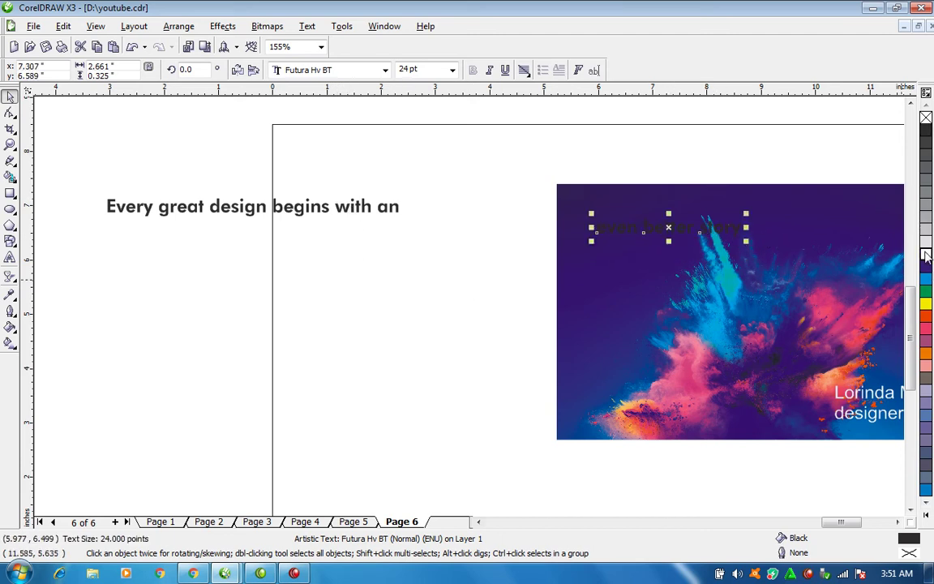
- Break "even better story" into separate words and place "better" under "even" with "story" beside it
{"action": "key", "text": "ctrl+k"}
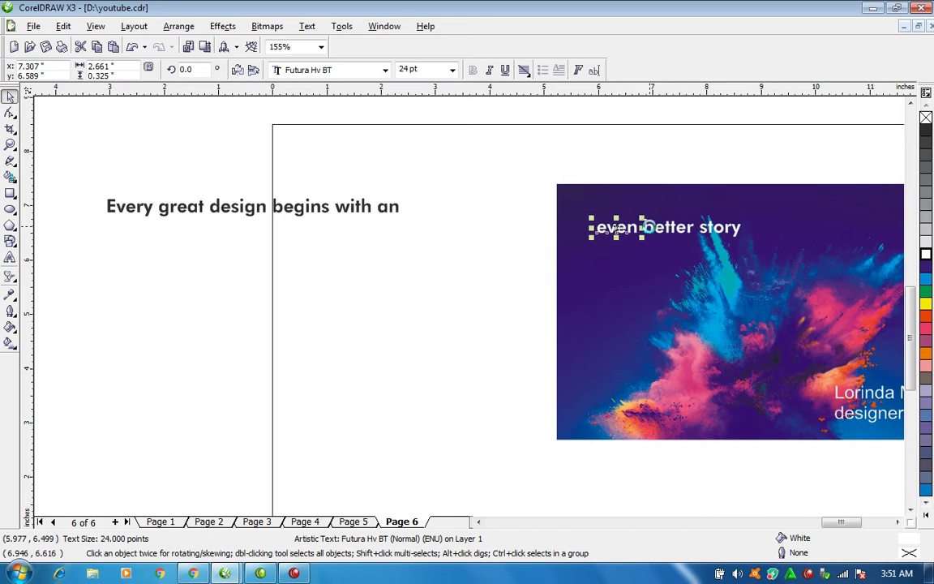
{"action": "left_click_drag", "start_coordinate": [676, 230], "coordinate": [630, 254]}
{"action": "left_click", "coordinate": [736, 232]}
{"action": "left_click_drag", "start_coordinate": [736, 232], "coordinate": [687, 257]}
- Set the word "story" in the Amazing Kids font and enlarge it to about 119 pt
{"action": "left_click", "coordinate": [344, 69]}
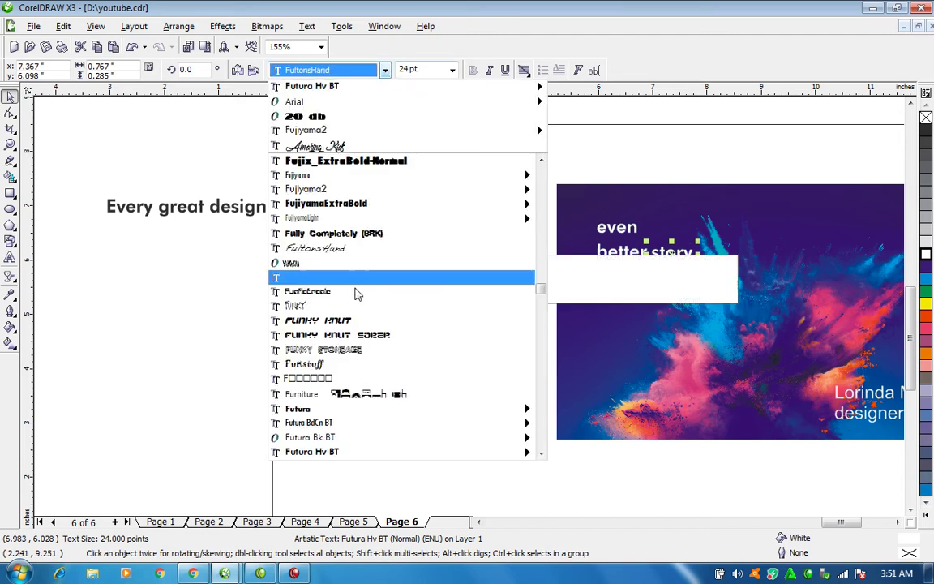
{"action": "left_click", "coordinate": [349, 142]}
{"action": "left_click_drag", "start_coordinate": [692, 272], "coordinate": [891, 363]}
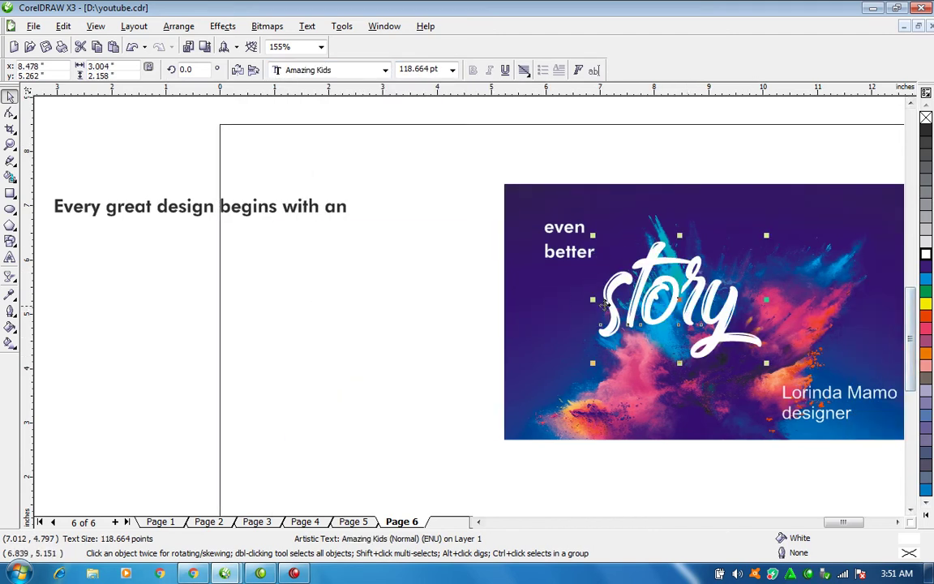
- Copy the formatting of "story" onto "better" and stack both words at the picture's centre, with "even" at its upper left
{"action": "left_click_drag", "start_coordinate": [655, 301], "coordinate": [606, 256]}
{"action": "left_click", "coordinate": [649, 371]}
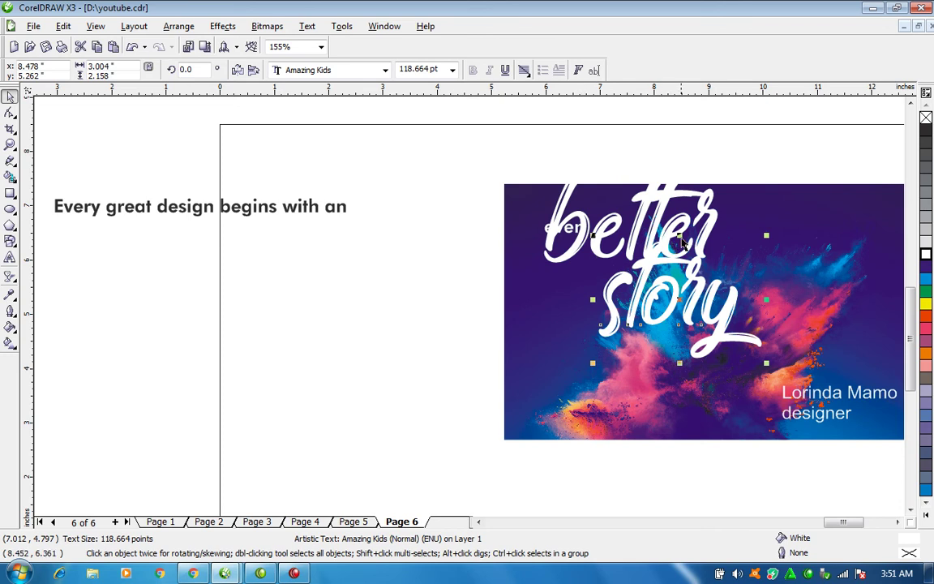
{"action": "left_click_drag", "start_coordinate": [729, 322], "coordinate": [750, 376]}
{"action": "left_click_drag", "start_coordinate": [708, 238], "coordinate": [755, 300]}
{"action": "mouse_move", "coordinate": [573, 236]}
{"action": "left_mouse_down"}
{"action": "mouse_move", "coordinate": [584, 254]}
{"action": "mouse_move", "coordinate": [625, 227]}
{"action": "mouse_move", "coordinate": [619, 244]}
{"action": "mouse_move", "coordinate": [581, 248]}
{"action": "mouse_move", "coordinate": [501, 211]}
{"action": "mouse_move", "coordinate": [558, 233]}
{"action": "left_mouse_up"}
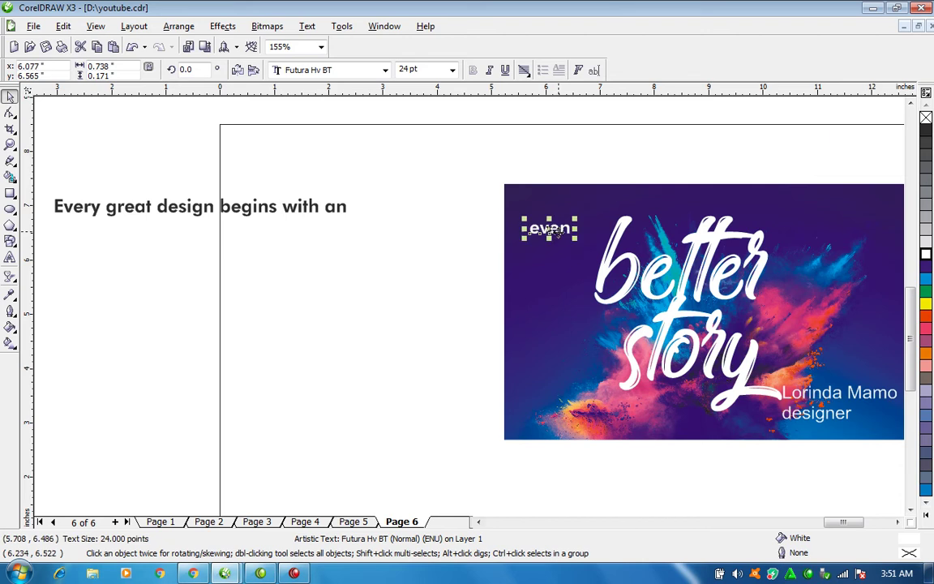
- Draw a rectangle about 1.72 by 0.50 inches around "even" from the picture's left edge and give it a white outline
{"action": "left_click", "coordinate": [10, 193]}
{"action": "left_click_drag", "start_coordinate": [499, 213], "coordinate": [600, 248]}
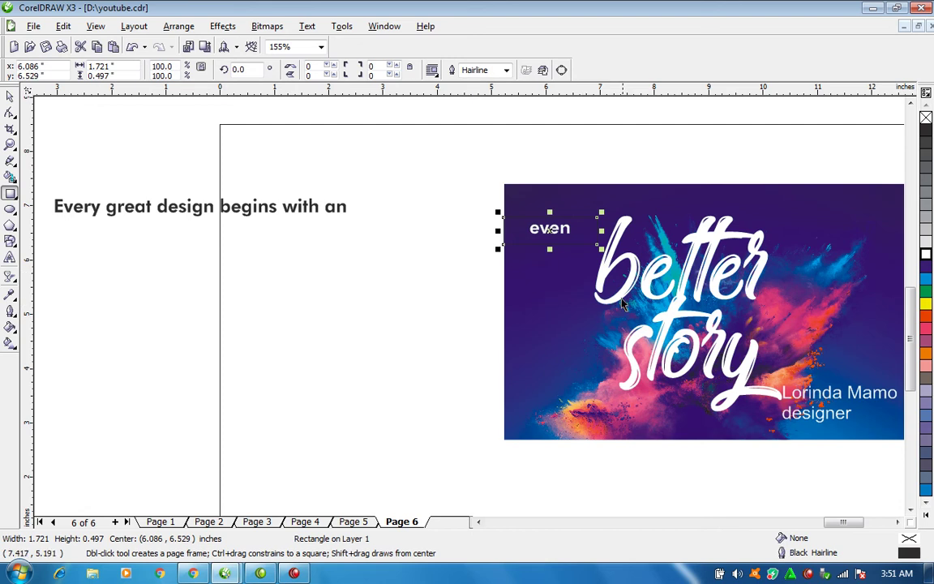
{"action": "key", "text": "space"}
{"action": "right_click", "coordinate": [925, 258]}
- Move the line "Every great design begins with an" onto the page so its end overlaps the picture
{"action": "key", "text": "F3"}
{"action": "key", "text": "F2"}
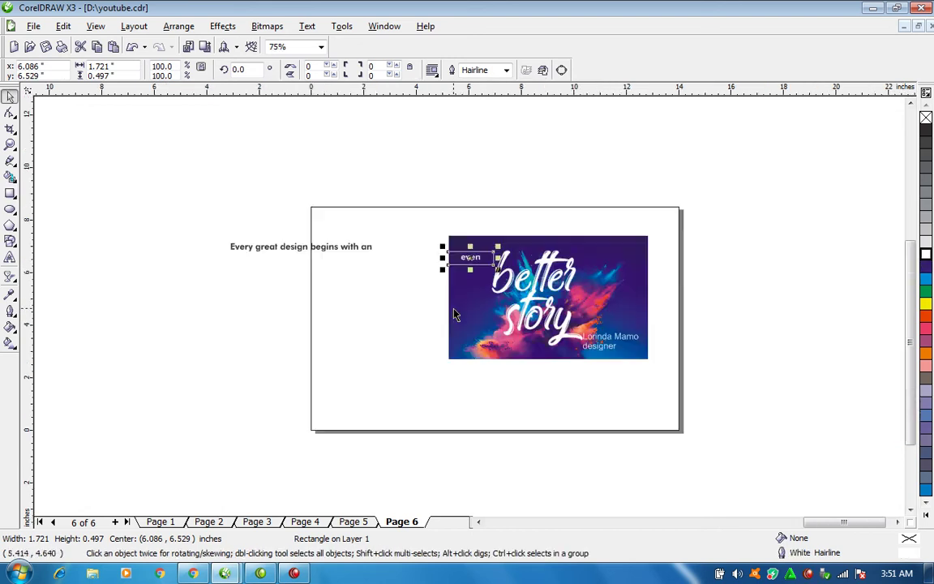
{"action": "left_click_drag", "start_coordinate": [170, 198], "coordinate": [691, 414]}
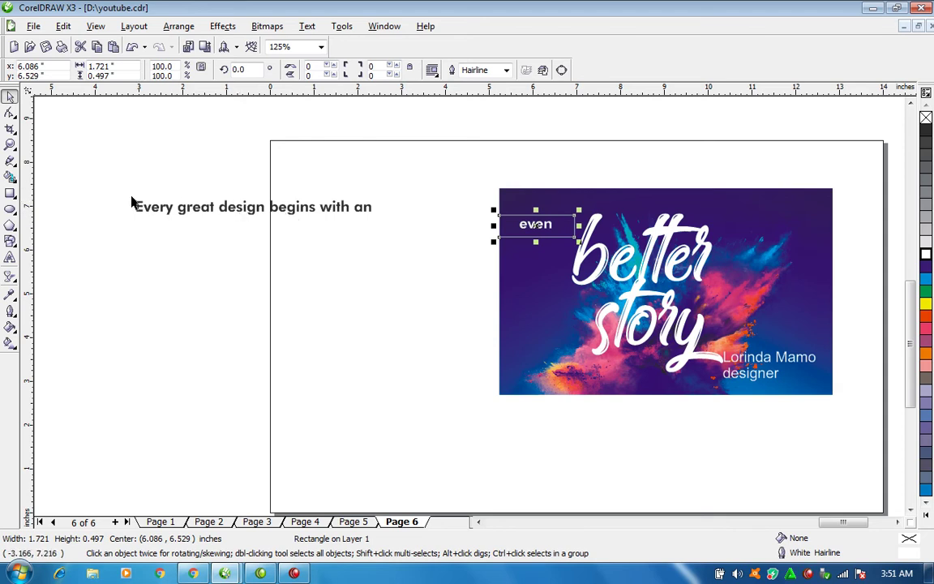
{"action": "left_click", "coordinate": [160, 208]}
{"action": "left_click_drag", "start_coordinate": [250, 209], "coordinate": [411, 211]}
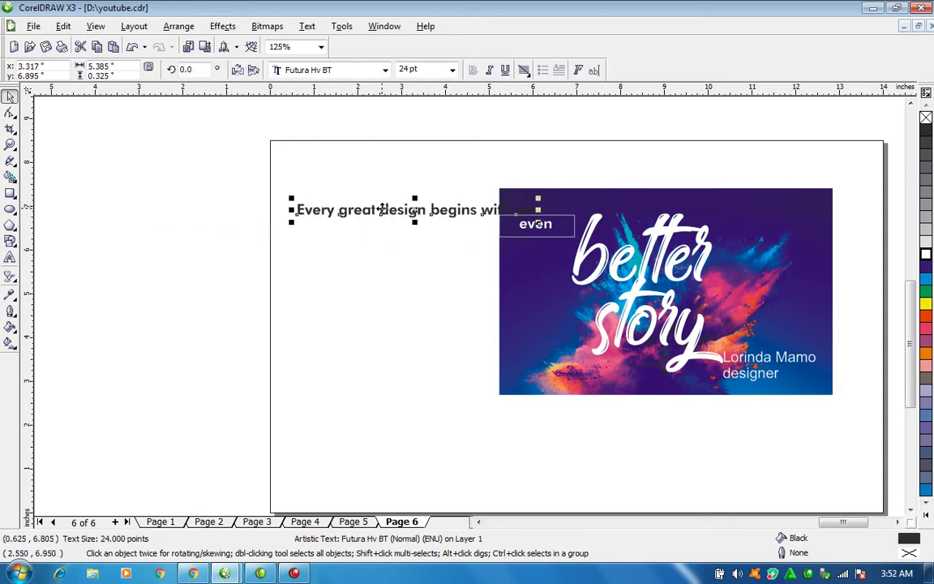
- Change the line "Every great design begins with an" to all uppercase letters
{"action": "double_click", "coordinate": [381, 210]}
{"action": "left_click", "coordinate": [344, 210]}
{"action": "left_click", "coordinate": [427, 208]}
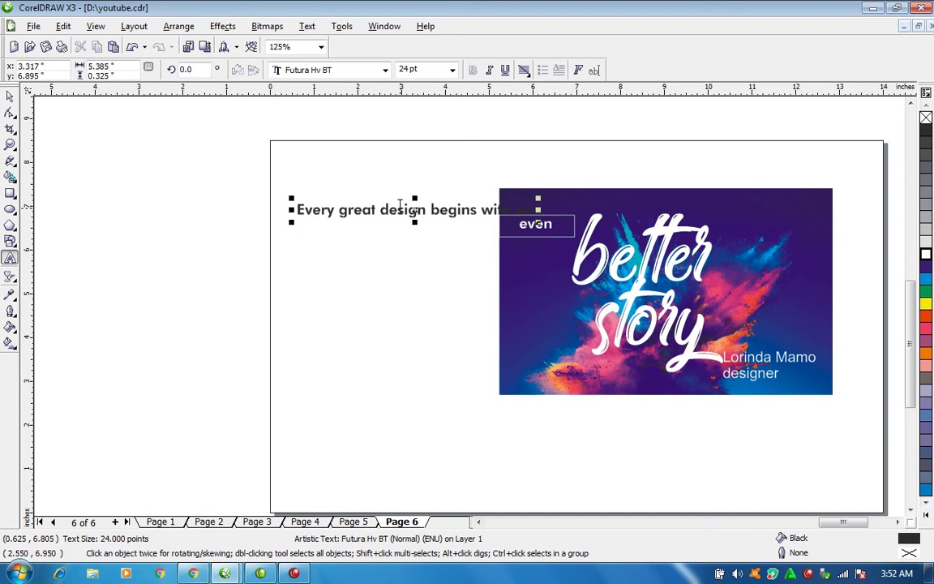
{"action": "key", "text": "ctrl+a"}
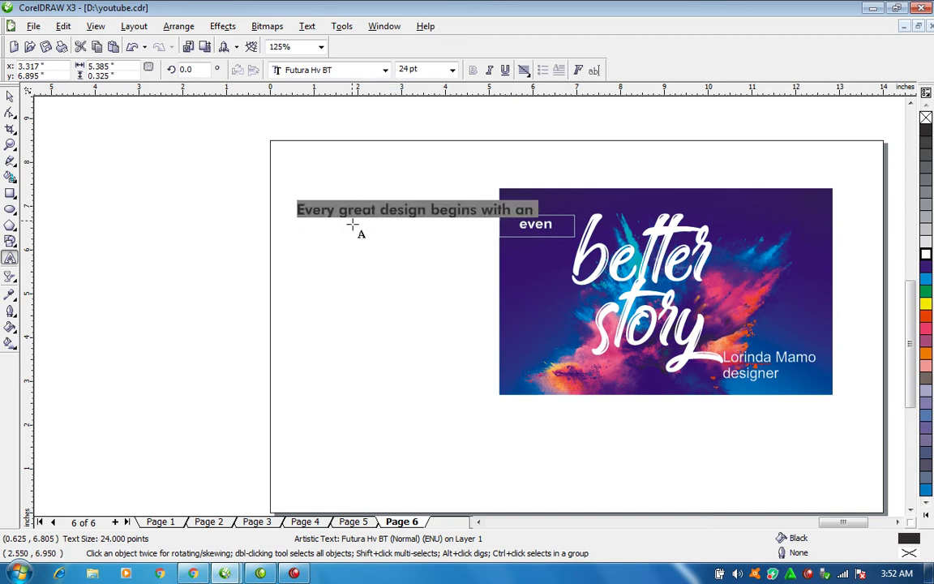
{"action": "key", "text": "shift+F3"}
{"action": "left_click", "coordinate": [414, 277]}
{"action": "left_click", "coordinate": [411, 331]}
{"action": "key", "text": "ctrl+space"}
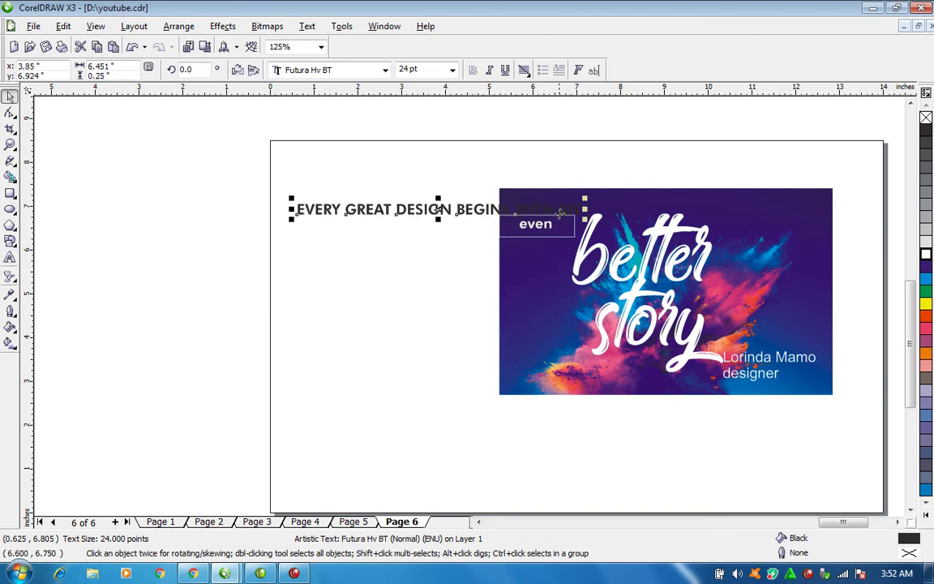
- Add "an" in front of "even" and centre the text "an even" inside its outlined rectangle
{"action": "double_click", "coordinate": [520, 226]}
{"action": "type", "text": "an"}
{"action": "key", "text": "ctrl+space"}
{"action": "left_click_drag", "start_coordinate": [571, 226], "coordinate": [563, 227]}
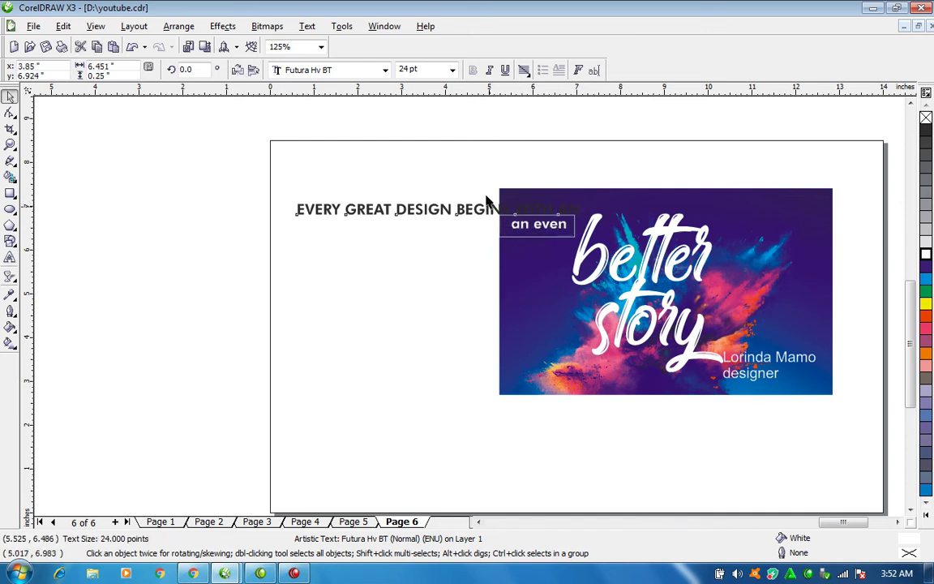
- Remove the final "AN" from the uppercase line and place the line so it ends at the picture's left edge
{"action": "left_click_drag", "start_coordinate": [489, 210], "coordinate": [447, 152]}
{"action": "key", "text": "F8"}
{"action": "left_click_drag", "start_coordinate": [515, 150], "coordinate": [597, 144]}
{"action": "key", "text": "BackSpace"}
{"action": "key", "text": "ctrl+space"}
{"action": "left_click_drag", "start_coordinate": [479, 150], "coordinate": [461, 215]}
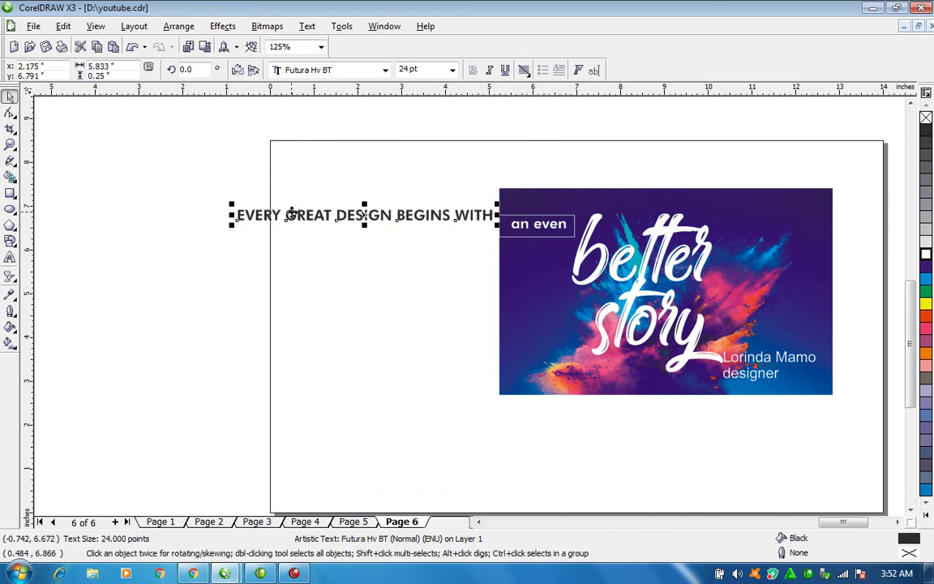
- Break the line into EVERY / GREAT / DESIGN / BEGINS WITH and move the block beside the picture's lower left
{"action": "key", "text": "F8"}
{"action": "left_click", "coordinate": [284, 214]}
{"action": "key", "text": "Return"}
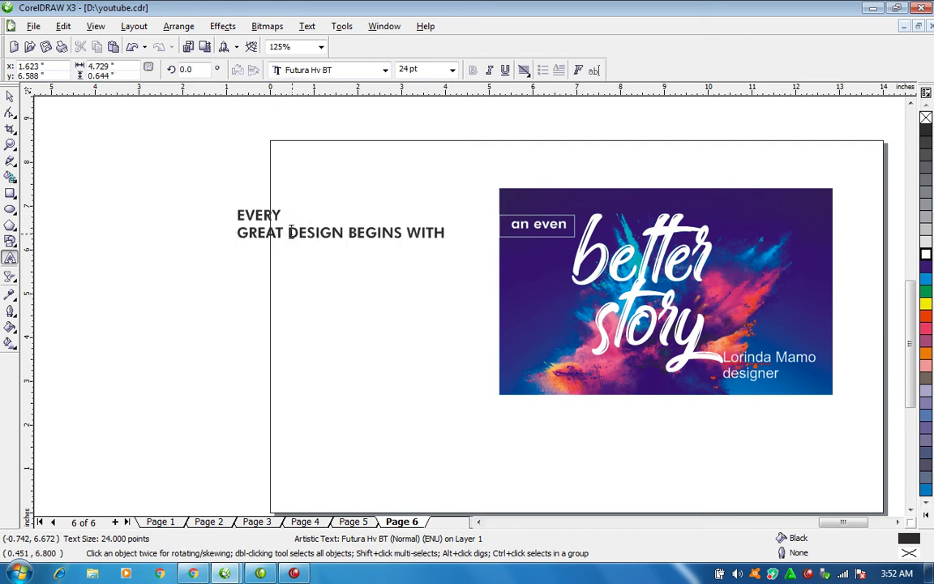
{"action": "left_click", "coordinate": [289, 232]}
{"action": "key", "text": "Return"}
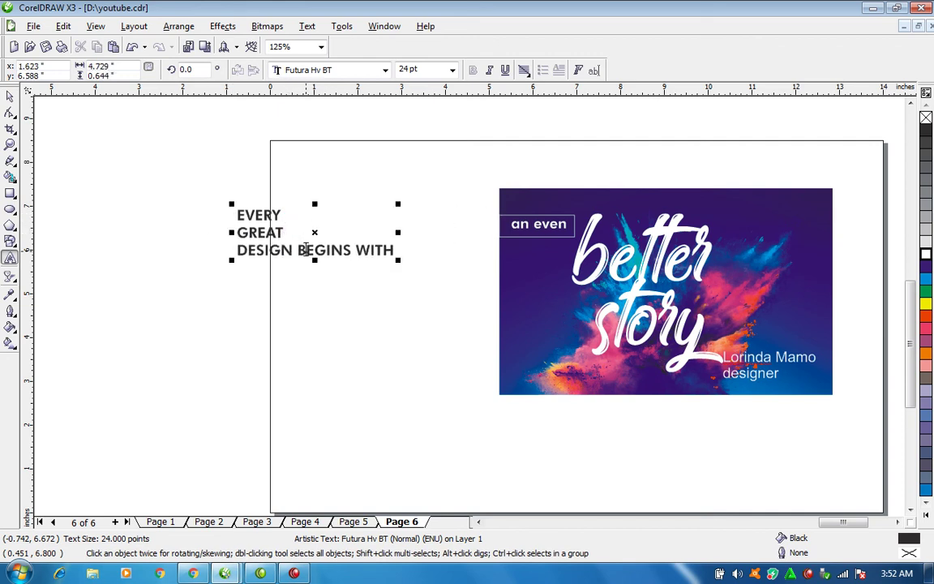
{"action": "left_click", "coordinate": [298, 250]}
{"action": "key", "text": "Return"}
{"action": "key", "text": "ctrl+space"}
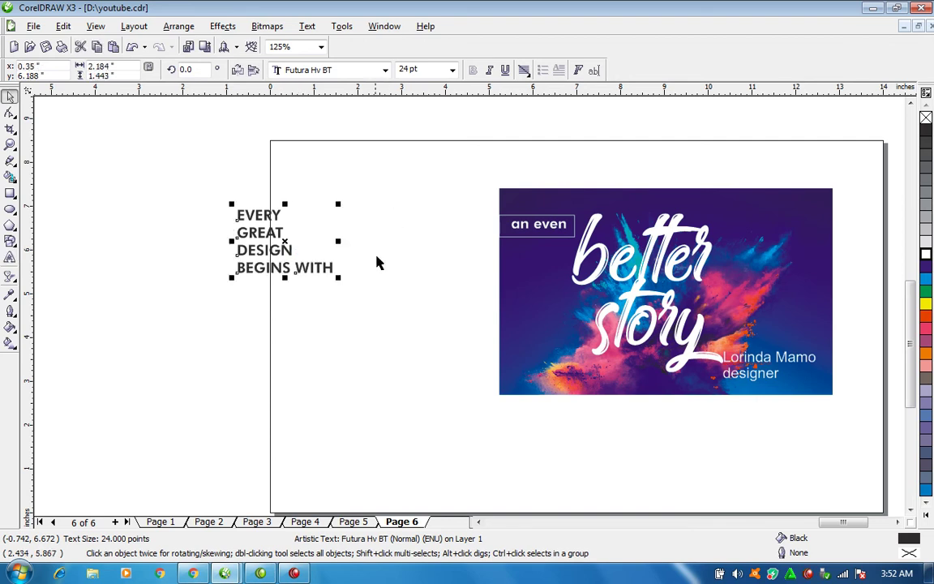
{"action": "left_click_drag", "start_coordinate": [315, 272], "coordinate": [475, 379]}
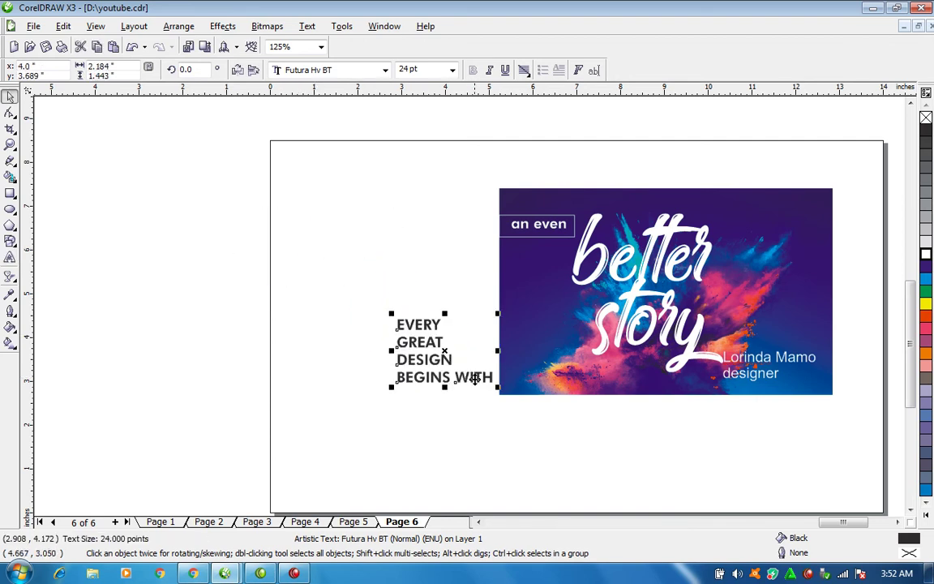
- Stack EVERY at about 54.6 pt beside the picture's upper left, with GREAT and DESIGN beneath it at about 43.9 pt
{"action": "left_click_drag", "start_coordinate": [442, 323], "coordinate": [502, 256]}
{"action": "left_click_drag", "start_coordinate": [488, 221], "coordinate": [488, 202]}
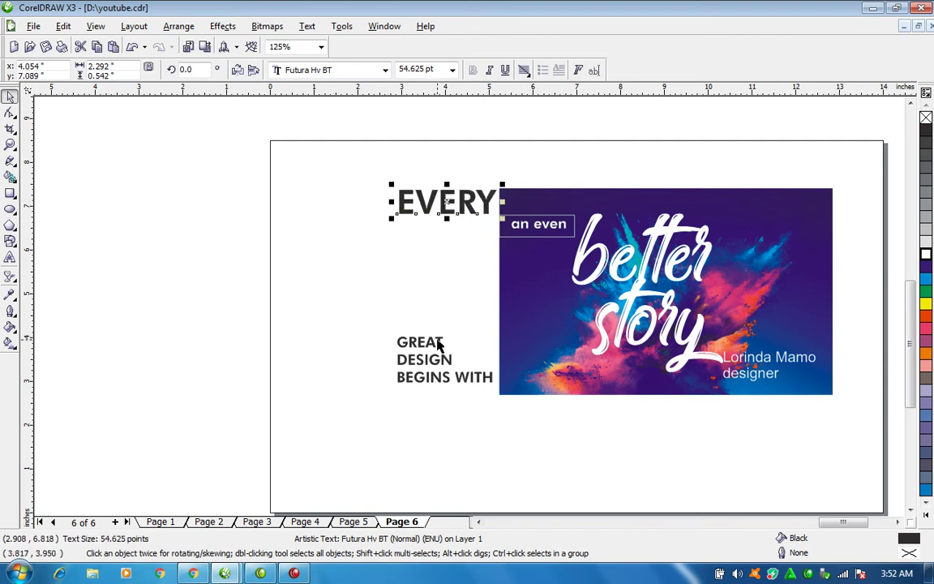
{"action": "left_click_drag", "start_coordinate": [440, 347], "coordinate": [503, 303]}
{"action": "left_click", "coordinate": [442, 231], "text": "shift"}
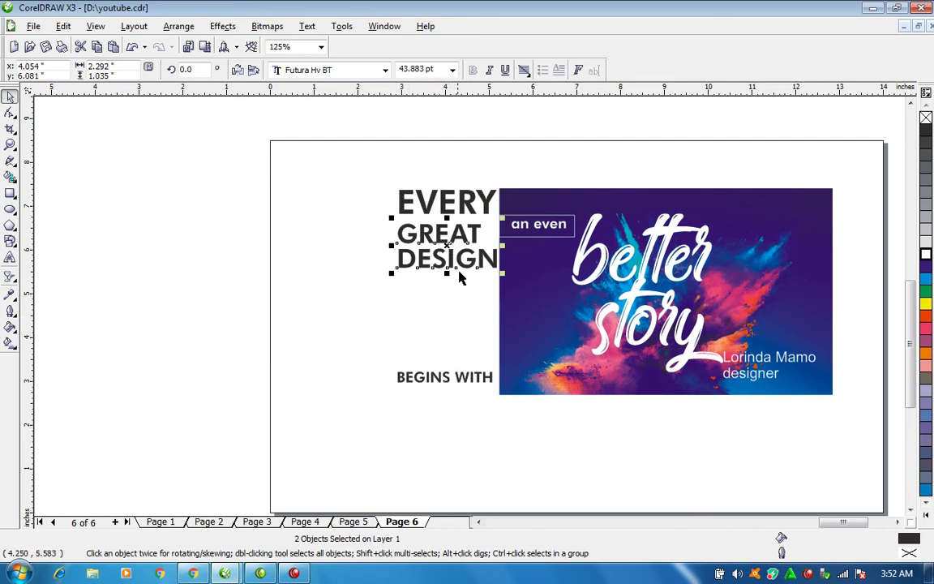
- Tighten the letter spacing of DESIGN to match GREAT's width, and enlarge both words to about 51.8 pt
{"action": "left_click", "coordinate": [455, 257]}
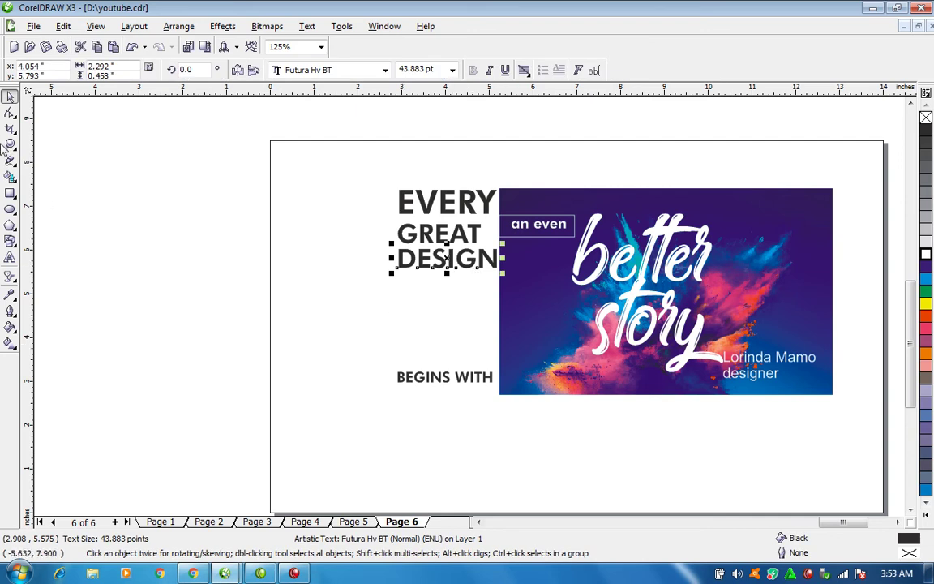
{"action": "left_click", "coordinate": [10, 113]}
{"action": "left_click_drag", "start_coordinate": [502, 273], "coordinate": [484, 274]}
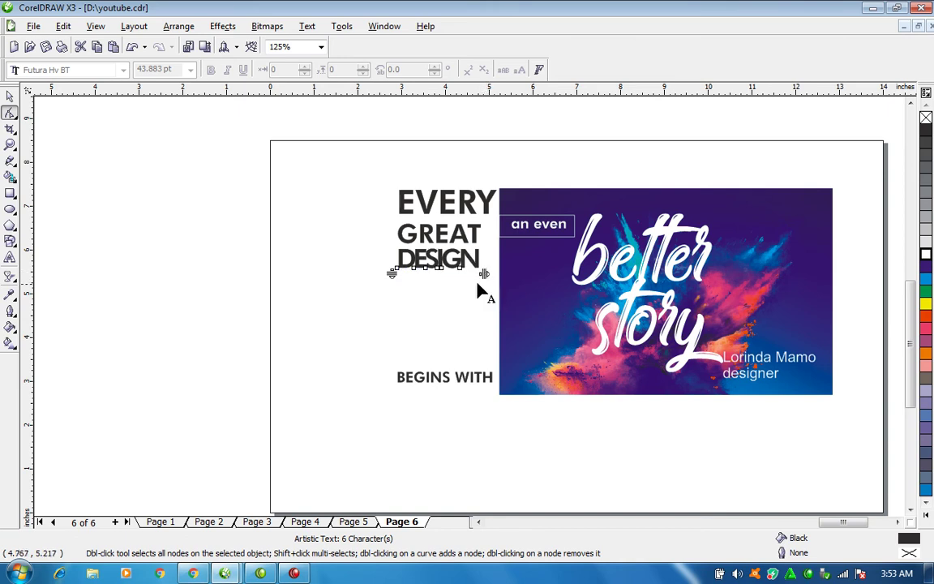
{"action": "key", "text": "space"}
{"action": "left_click", "coordinate": [479, 236]}
{"action": "left_click", "coordinate": [477, 238]}
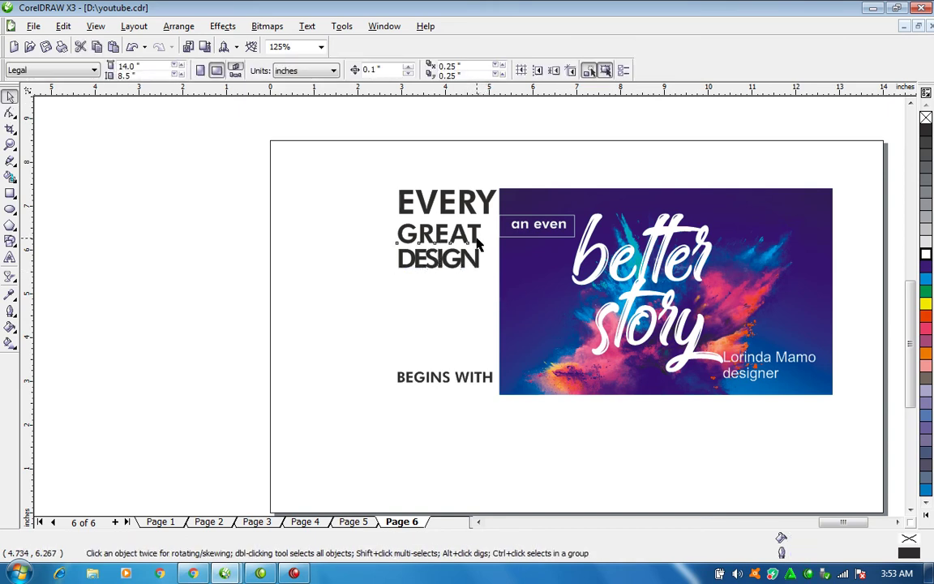
{"action": "left_click", "coordinate": [479, 244]}
{"action": "left_click_drag", "start_coordinate": [475, 261], "coordinate": [502, 276]}
- Fill EVERY, GREAT and DESIGN with cyan and reduce EVERY to about 34.4 pt just above GREAT
{"action": "left_click", "coordinate": [473, 233], "text": "shift"}
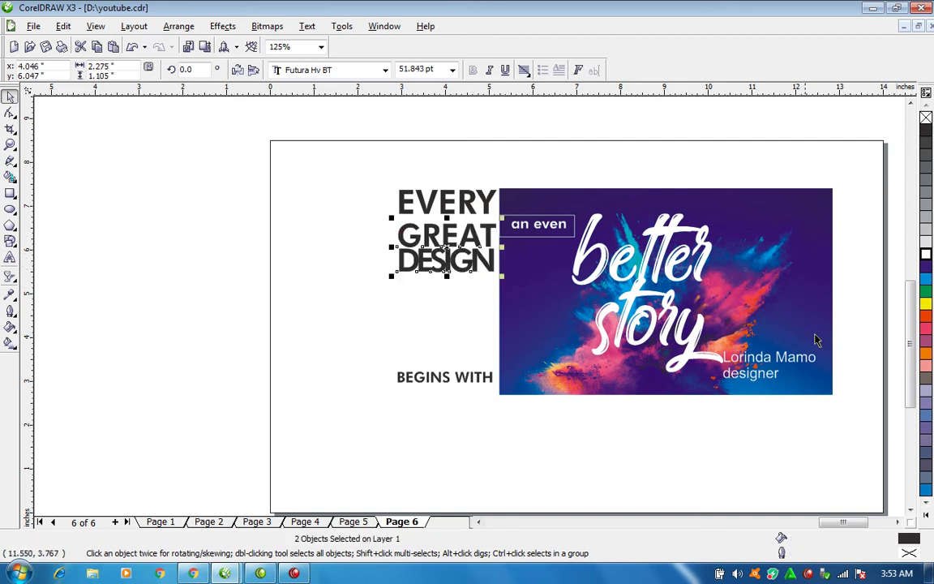
{"action": "left_click", "coordinate": [924, 280]}
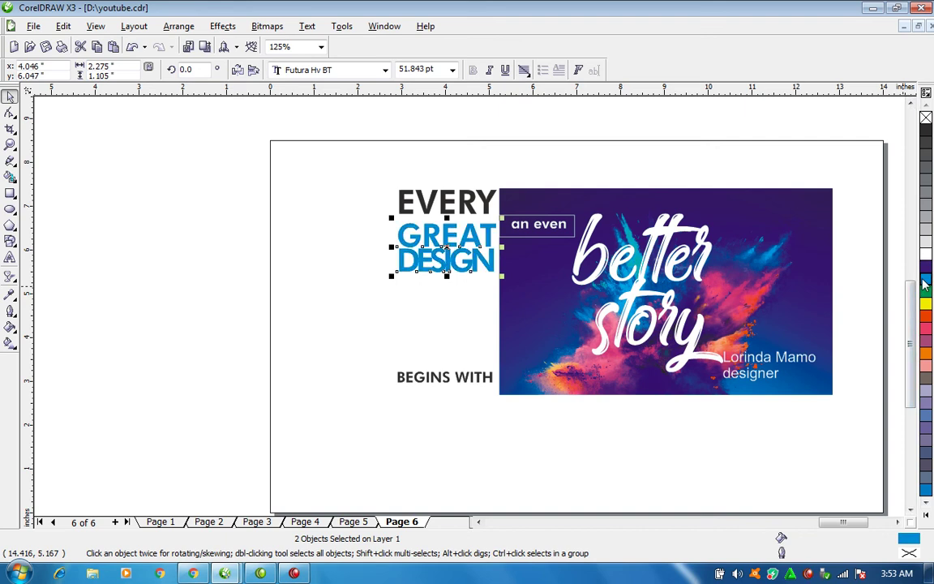
{"action": "left_click", "coordinate": [485, 209]}
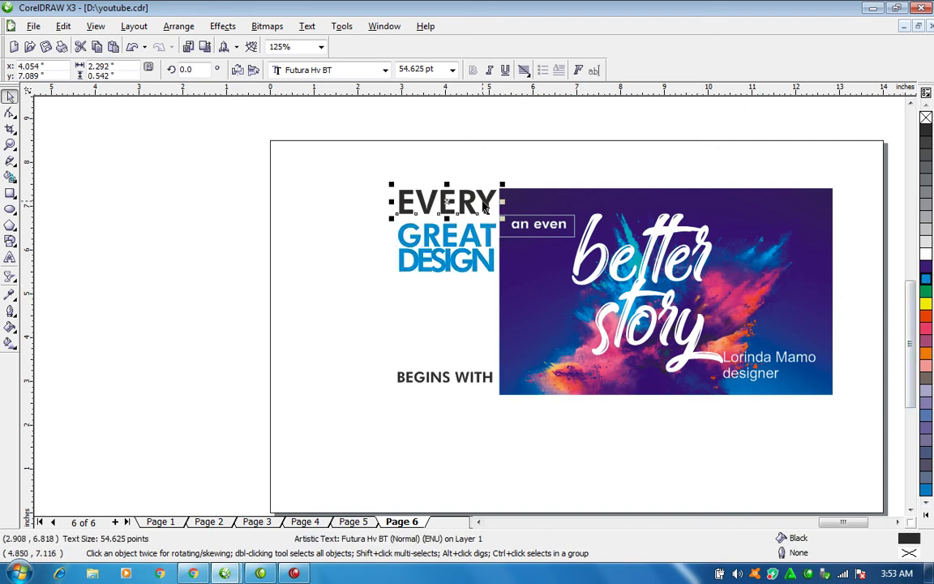
{"action": "left_click", "coordinate": [925, 278]}
{"action": "left_click_drag", "start_coordinate": [501, 183], "coordinate": [462, 214]}
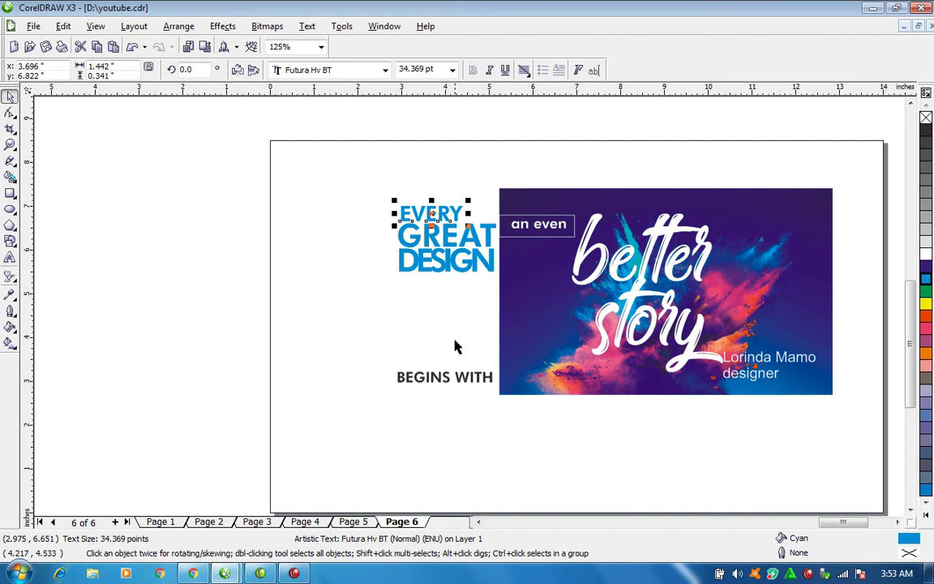
- Raise "BEGINS WITH" slightly, move the "an even" box level with it, and combine box and text into a white cut-out shape
{"action": "left_click", "coordinate": [470, 384]}
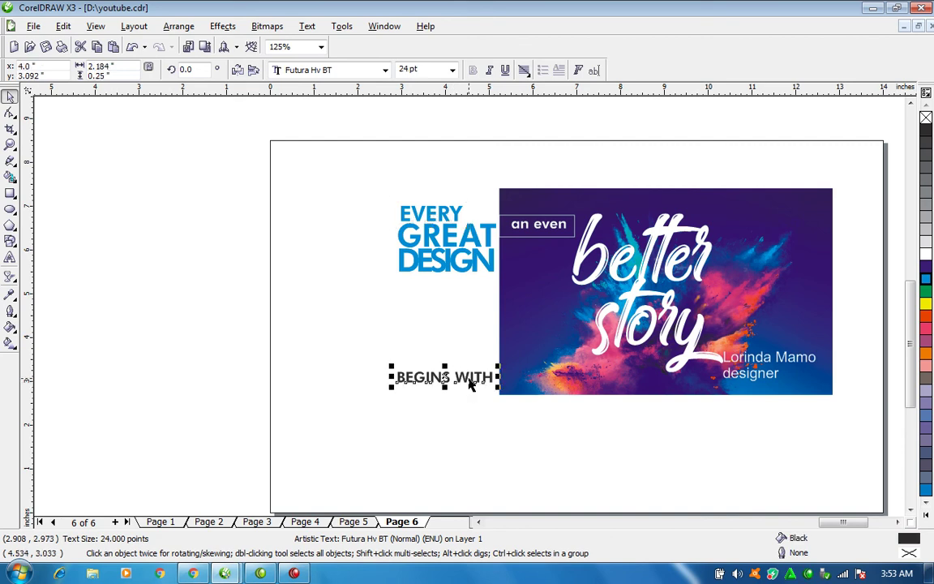
{"action": "left_click_drag", "start_coordinate": [469, 378], "coordinate": [465, 347]}
{"action": "left_click_drag", "start_coordinate": [474, 159], "coordinate": [580, 348]}
{"action": "key", "text": "Up"}
{"action": "key", "text": "ctrl+l"}
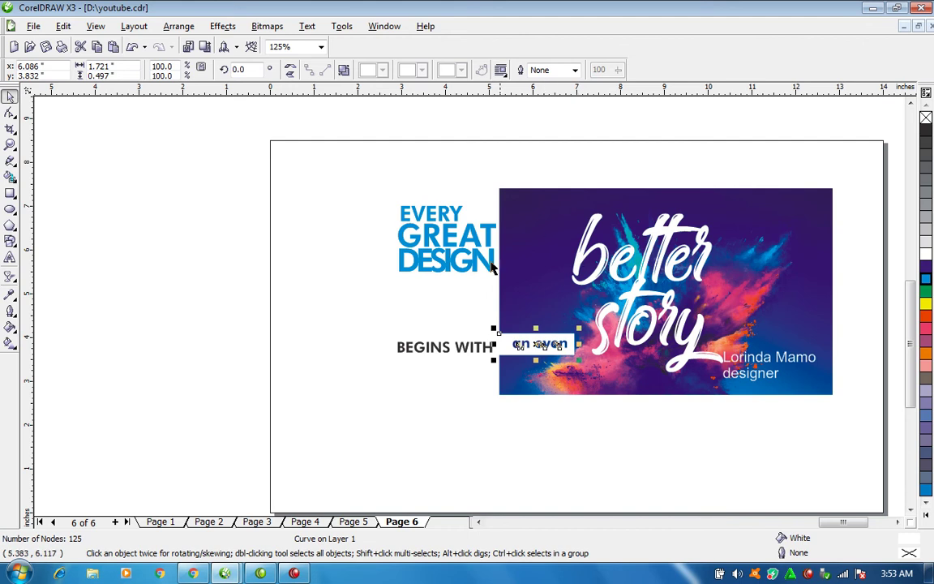
- Draw an angled line about 0.43 by 2.28 inches from above the "an even" box to "better" and outline it in white
{"action": "left_click", "coordinate": [11, 160]}
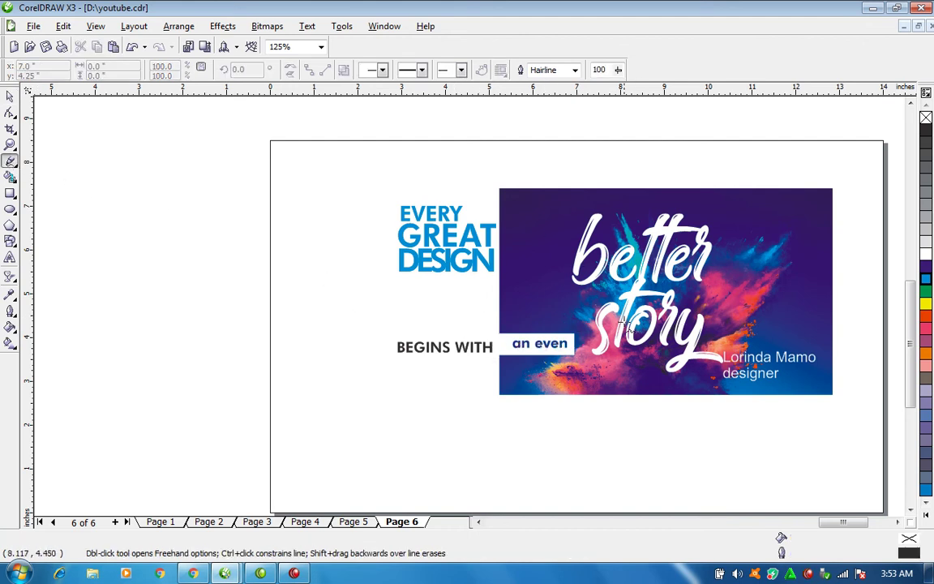
{"action": "left_click", "coordinate": [557, 330]}
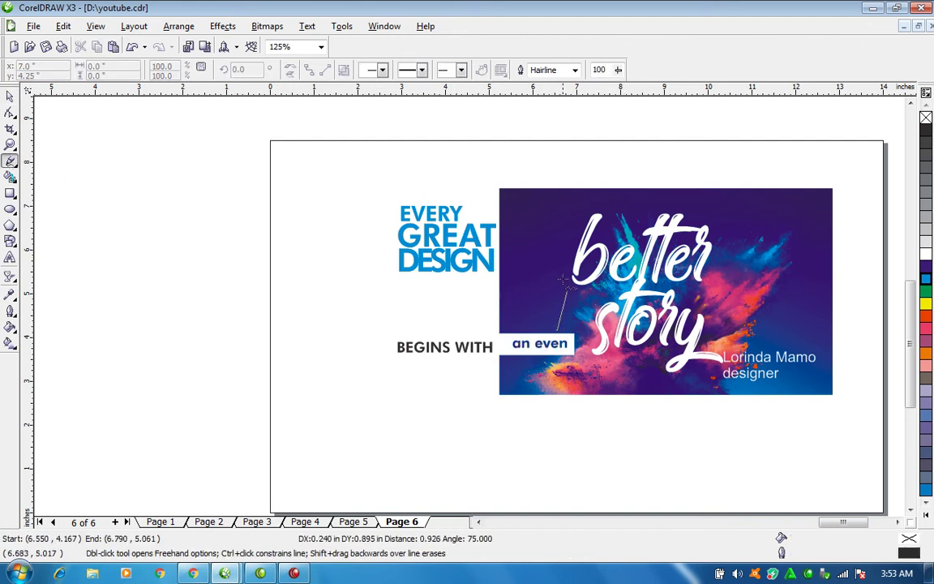
{"action": "left_click", "coordinate": [557, 234]}
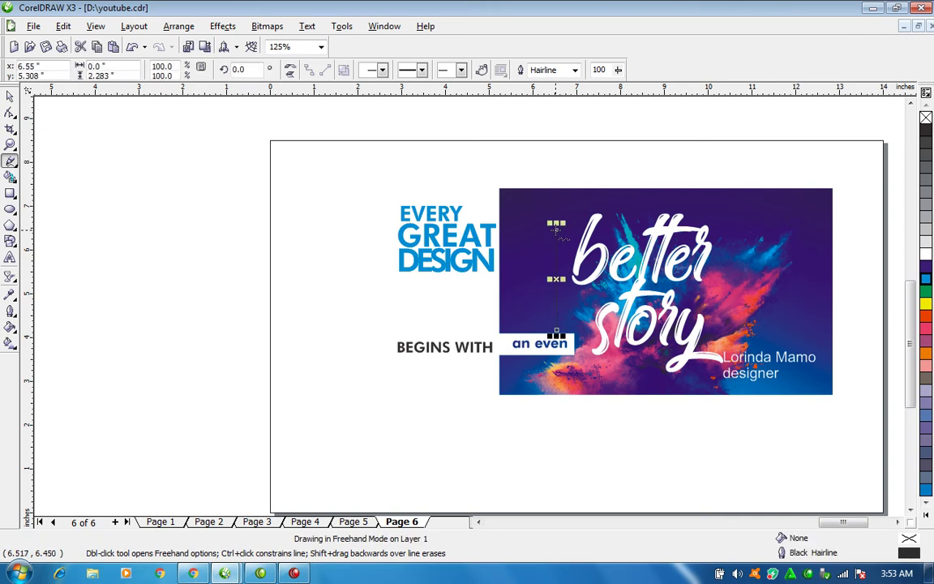
{"action": "left_click", "coordinate": [556, 231]}
{"action": "left_click", "coordinate": [575, 229]}
{"action": "key", "text": "space"}
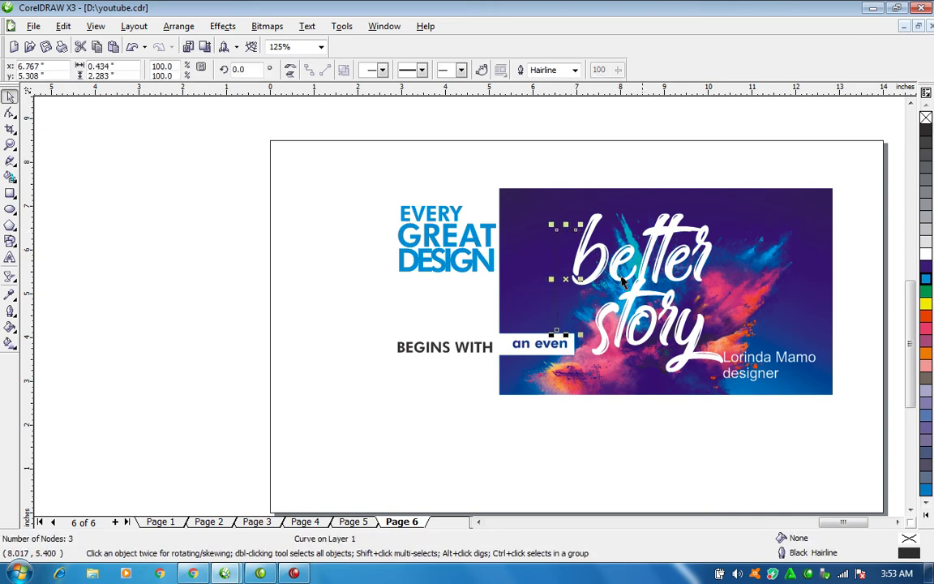
{"action": "right_click", "coordinate": [926, 253]}
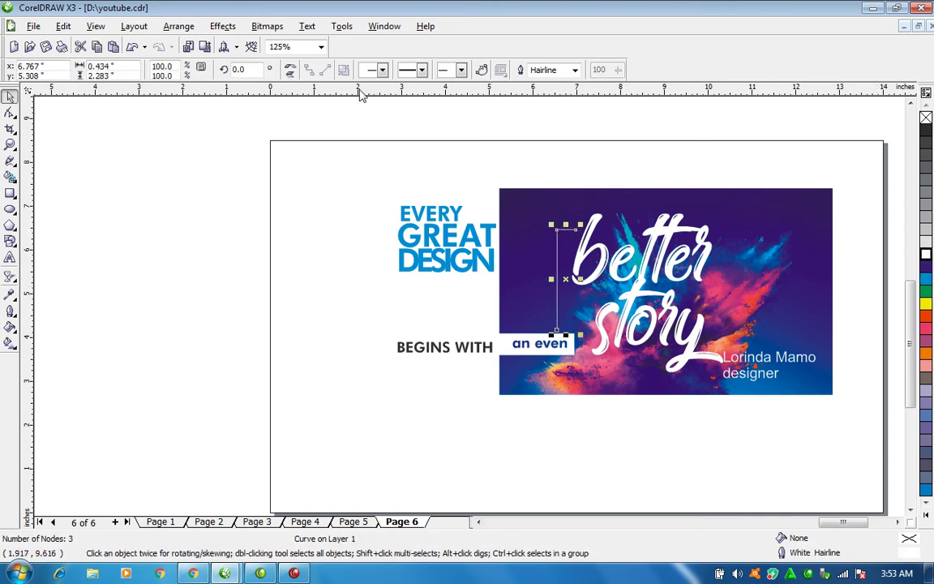
{"action": "left_click", "coordinate": [420, 69]}
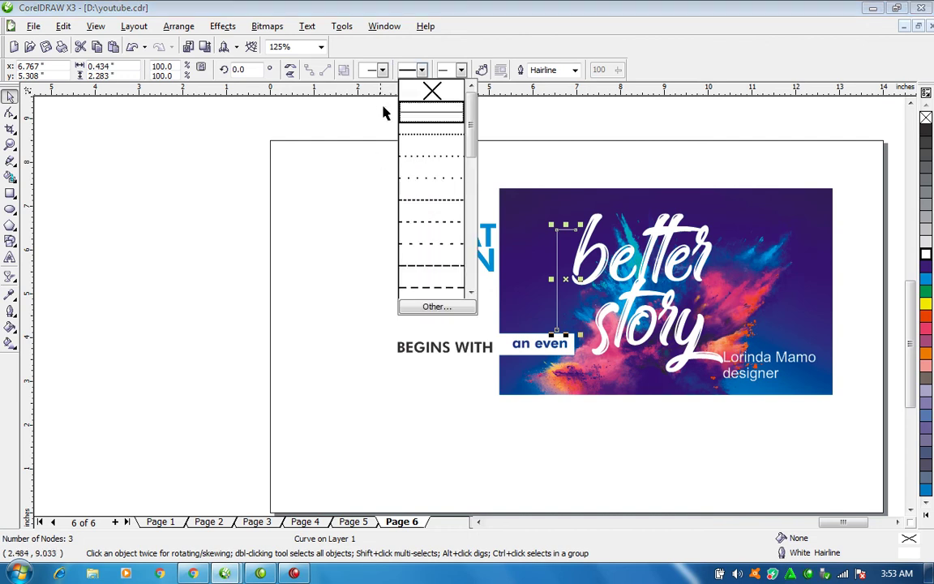
{"action": "left_click", "coordinate": [280, 194]}
{"action": "left_click", "coordinate": [427, 193]}
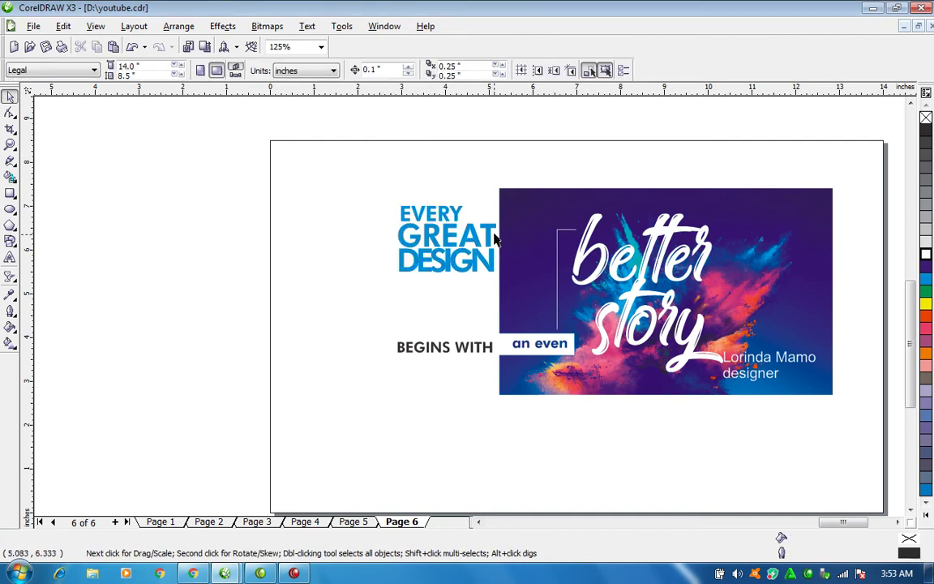
- Mirror a copy of the "an even" shape over "BEGINS WITH", about 2.47 inches wide, and fill it with cyan
{"action": "key", "text": "F2"}
{"action": "left_click_drag", "start_coordinate": [247, 154], "coordinate": [865, 431]}
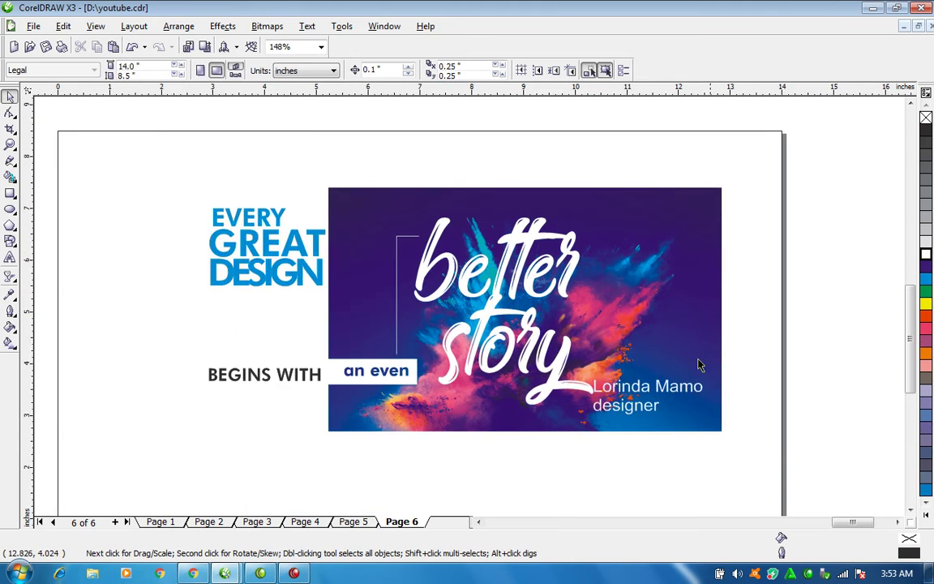
{"action": "left_click", "coordinate": [328, 369]}
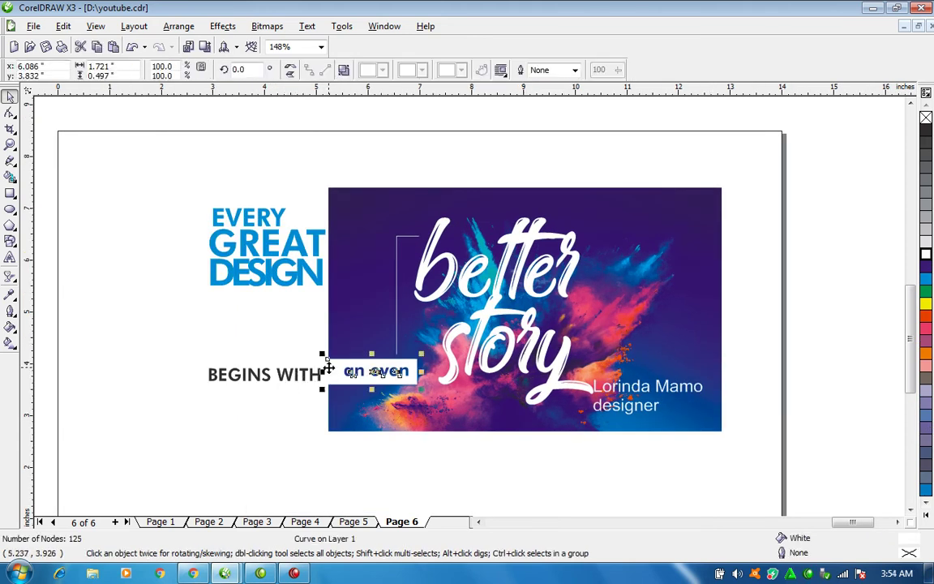
{"action": "left_click_drag", "start_coordinate": [421, 371], "coordinate": [206, 378]}
{"action": "right_click", "coordinate": [206, 378]}
{"action": "left_click", "coordinate": [629, 421]}
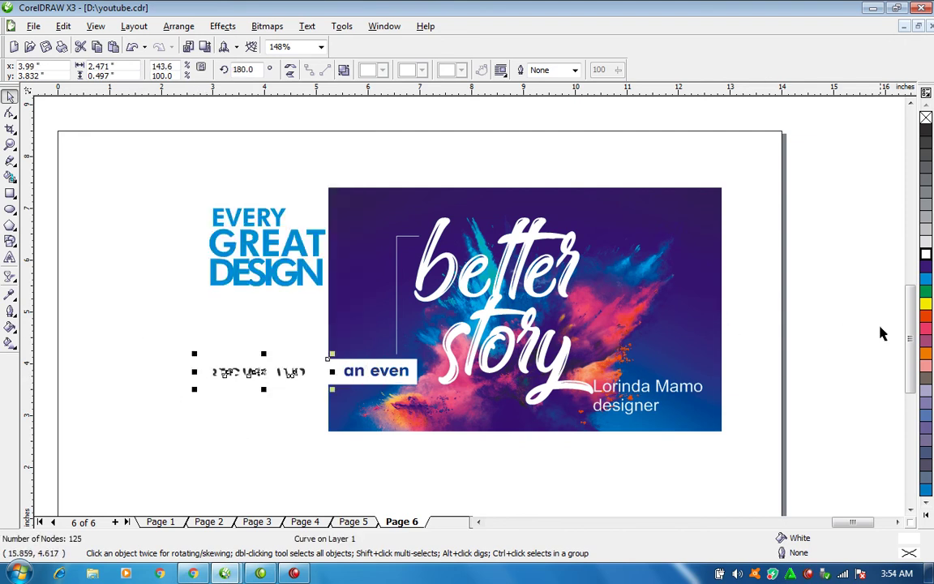
{"action": "left_click", "coordinate": [926, 324]}
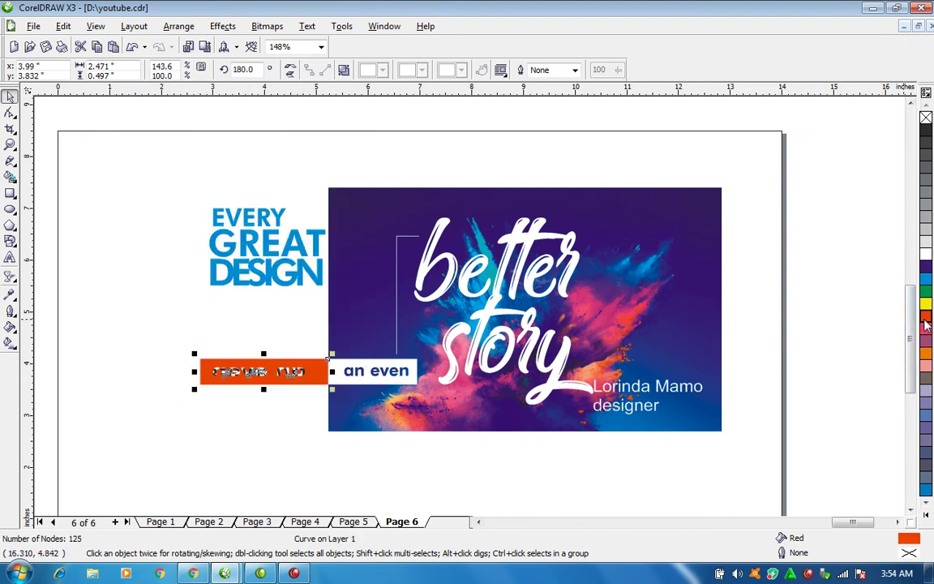
{"action": "left_click", "coordinate": [926, 279]}
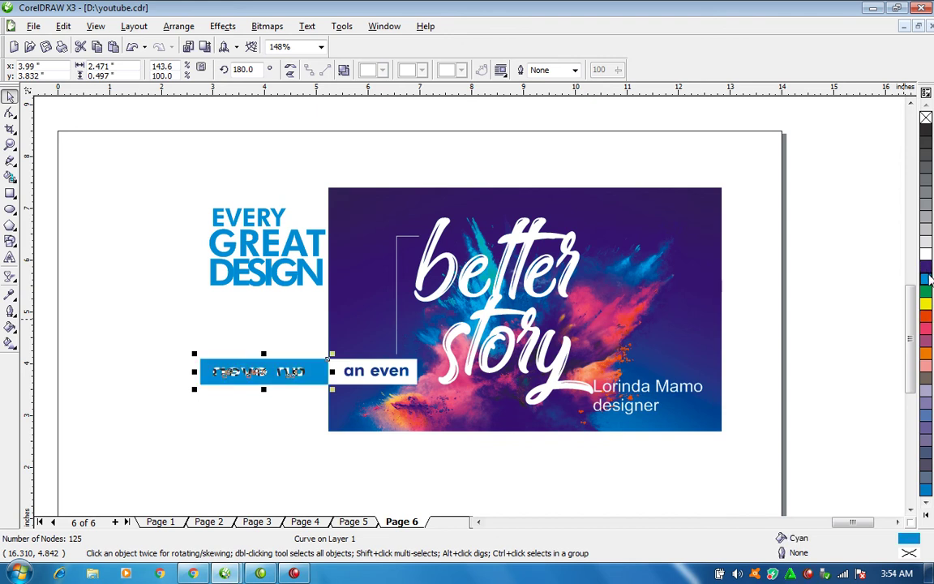
- Break apart the mirrored cyan shape and weld its pieces into one solid bar, then select the text "BEGINS WITH"
{"action": "key", "text": "ctrl+k"}
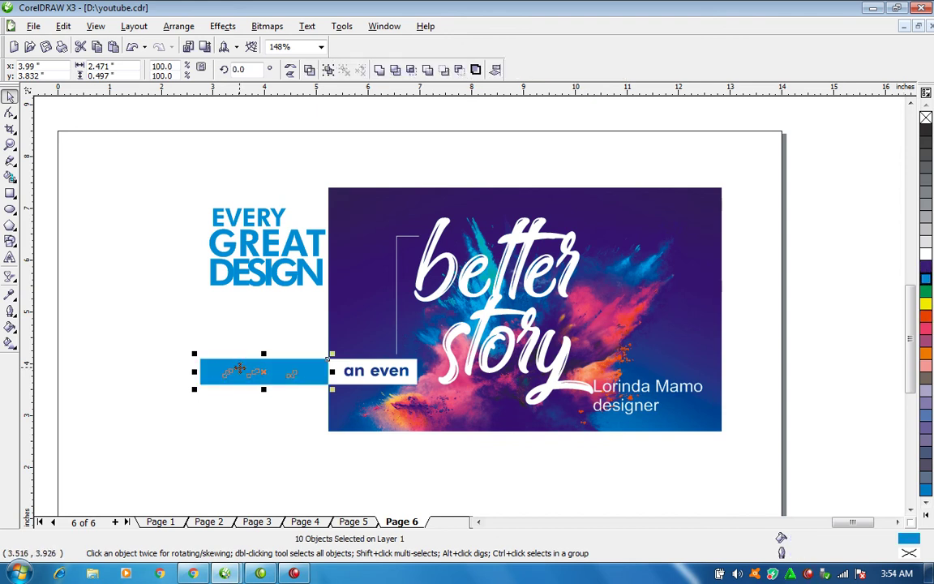
{"action": "left_click", "coordinate": [379, 70]}
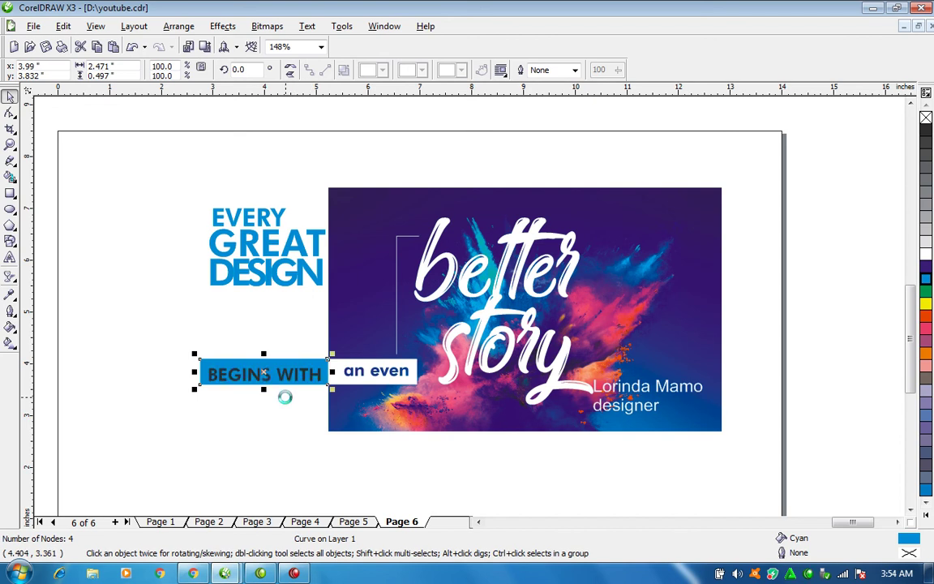
{"action": "left_click", "coordinate": [307, 374]}
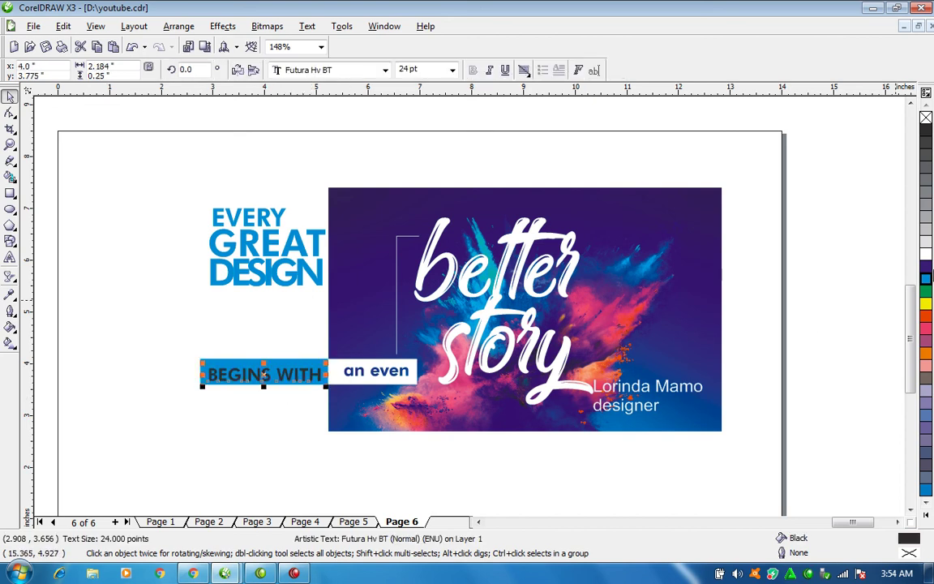
- Fill the "BEGINS WITH" text with white and scale it down to about 17.9 pt toward the bar's right end
{"action": "left_click", "coordinate": [926, 254]}
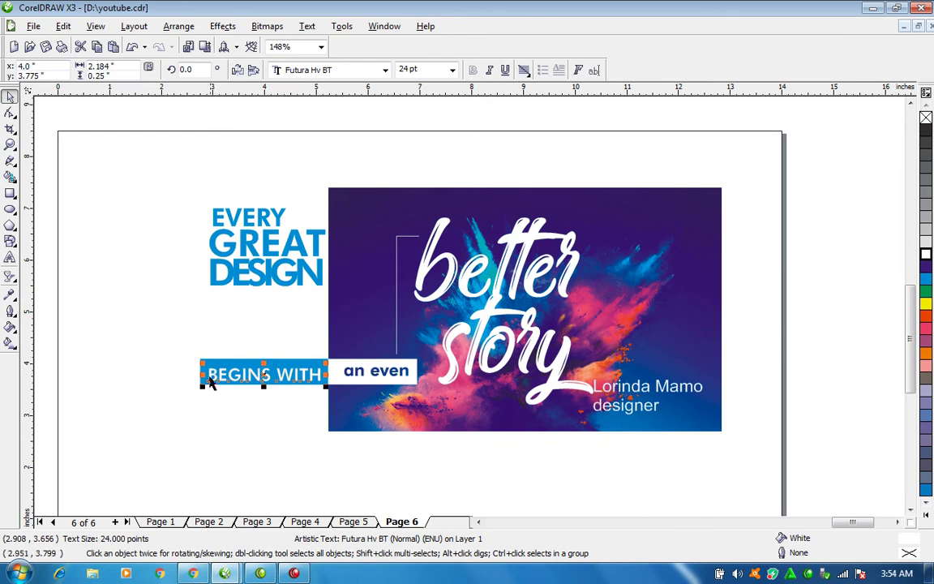
{"action": "left_click_drag", "start_coordinate": [202, 387], "coordinate": [232, 383]}
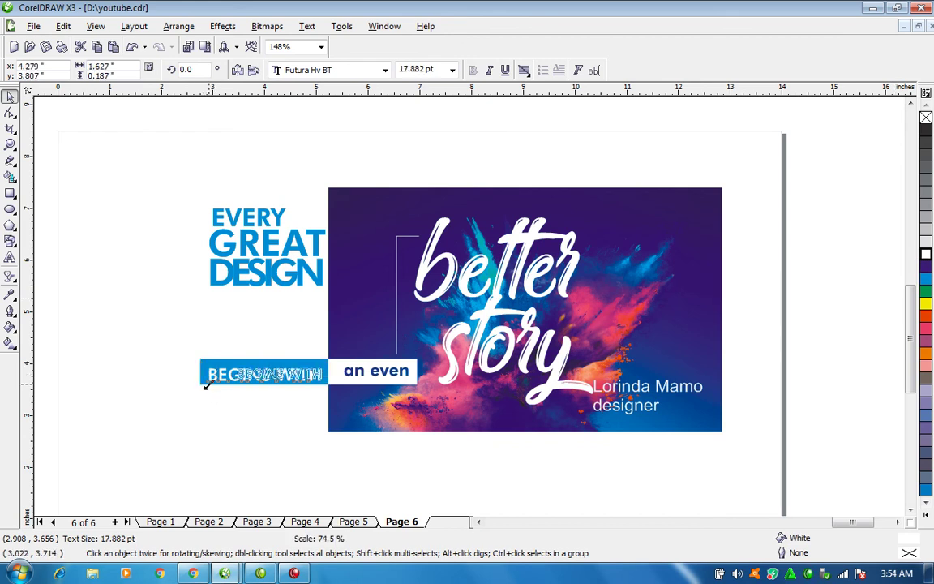
{"action": "left_click", "coordinate": [398, 376]}
{"action": "key", "text": "ctrl+q"}
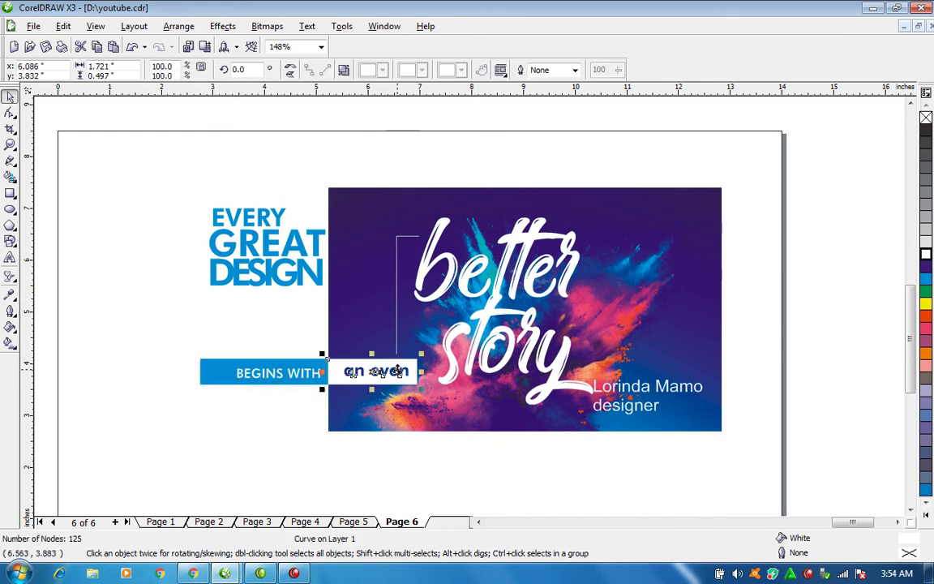
- Recolour the bar behind "BEGINS WITH" and the words "DESIGN", "GREAT" and "EVERY" dark blue, C100 M81 Y0 K0
{"action": "left_click", "coordinate": [282, 368]}
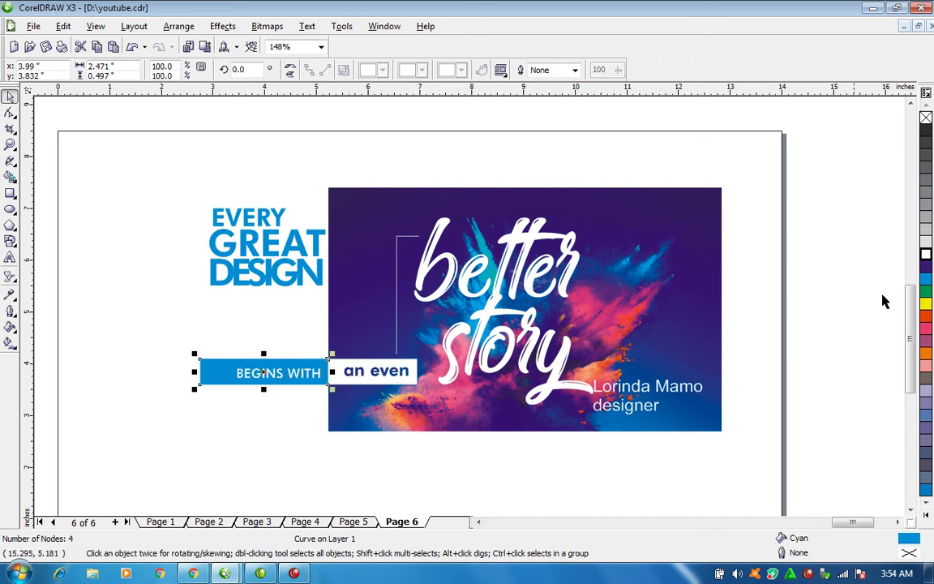
{"action": "left_click", "coordinate": [926, 279]}
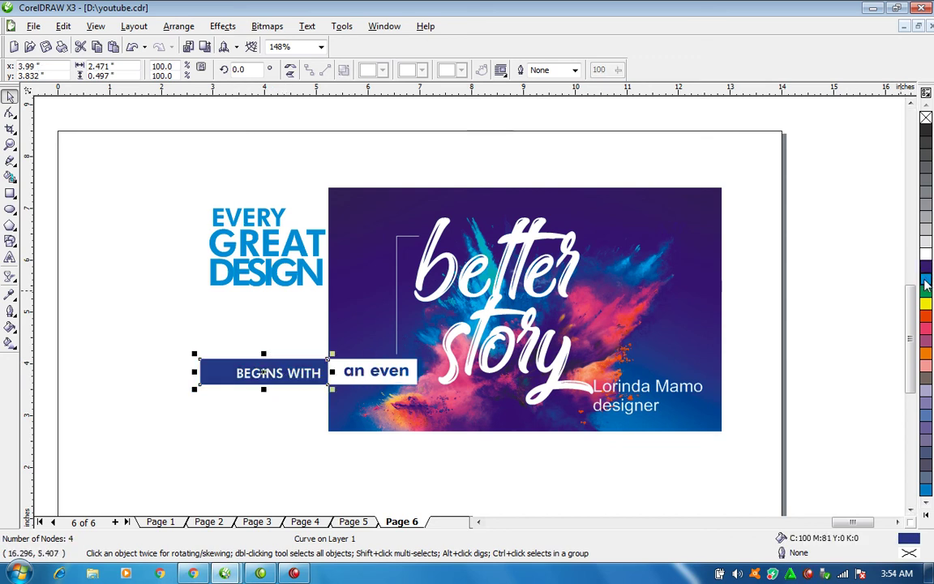
{"action": "left_click", "coordinate": [266, 272]}
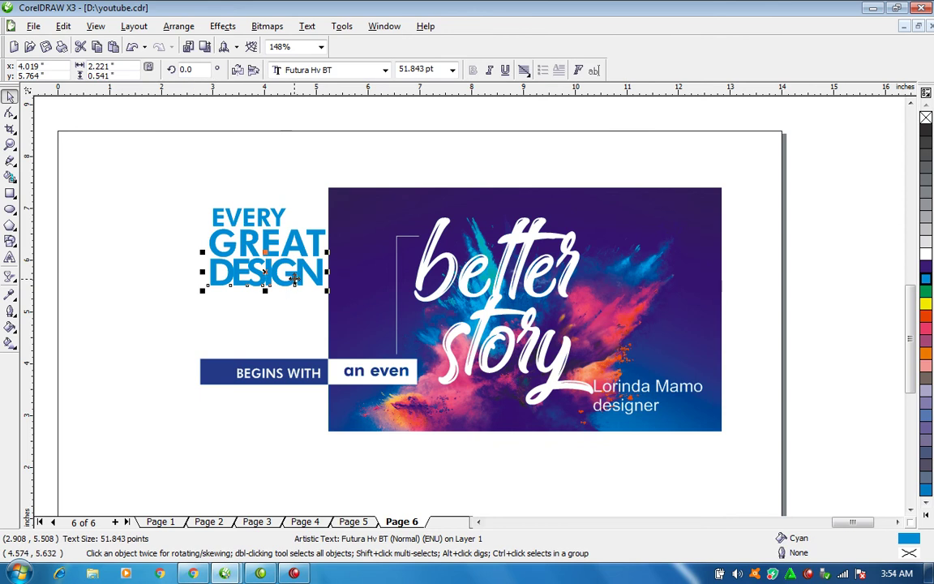
{"action": "left_click", "coordinate": [295, 232]}
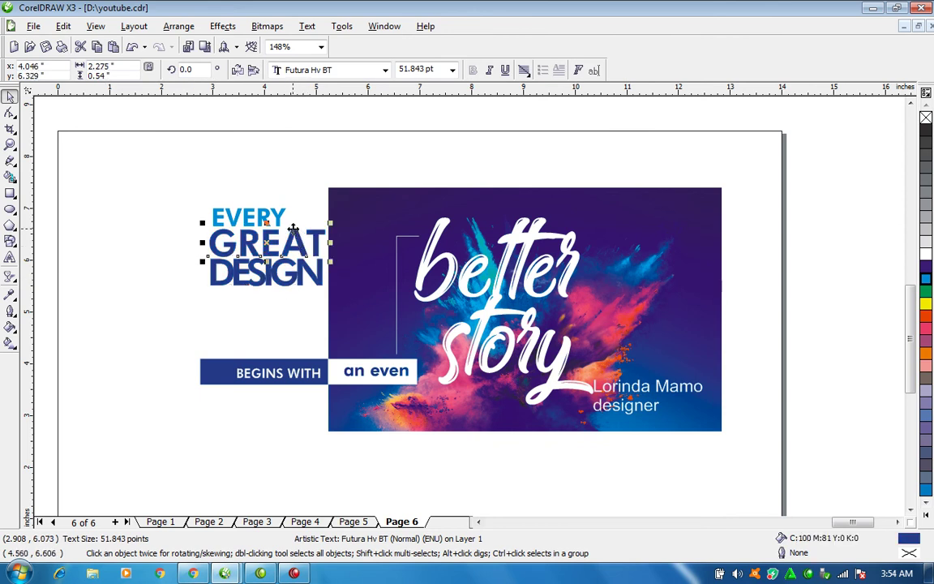
{"action": "left_click", "coordinate": [285, 223]}
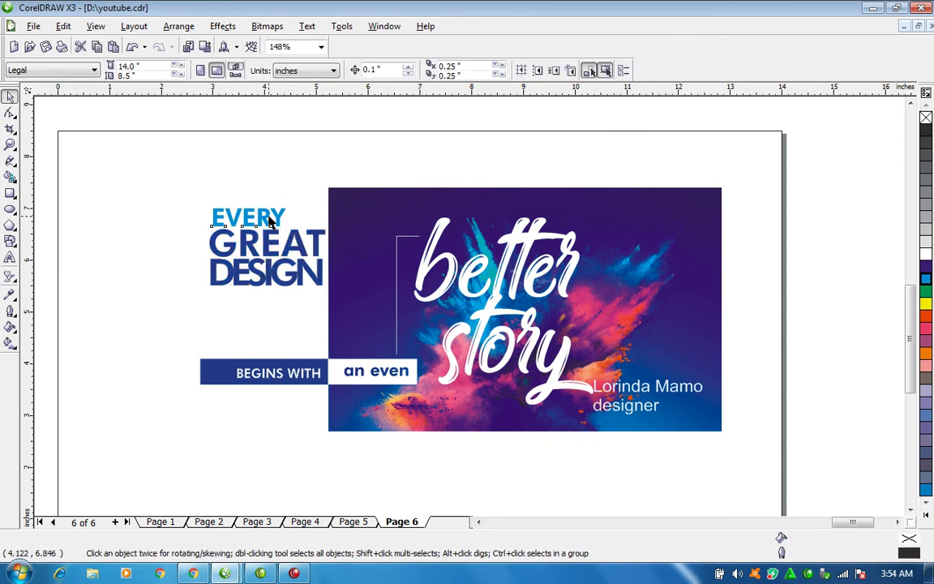
{"action": "left_click", "coordinate": [277, 216]}
- Enlarge the "EVERY GREAT DESIGN" lines together to about 2.61 by 1.72 inches, reaching the picture's left edge
{"action": "left_click_drag", "start_coordinate": [143, 162], "coordinate": [337, 318]}
{"action": "left_click_drag", "start_coordinate": [200, 294], "coordinate": [187, 304]}
{"action": "left_click_drag", "start_coordinate": [328, 300], "coordinate": [331, 305]}
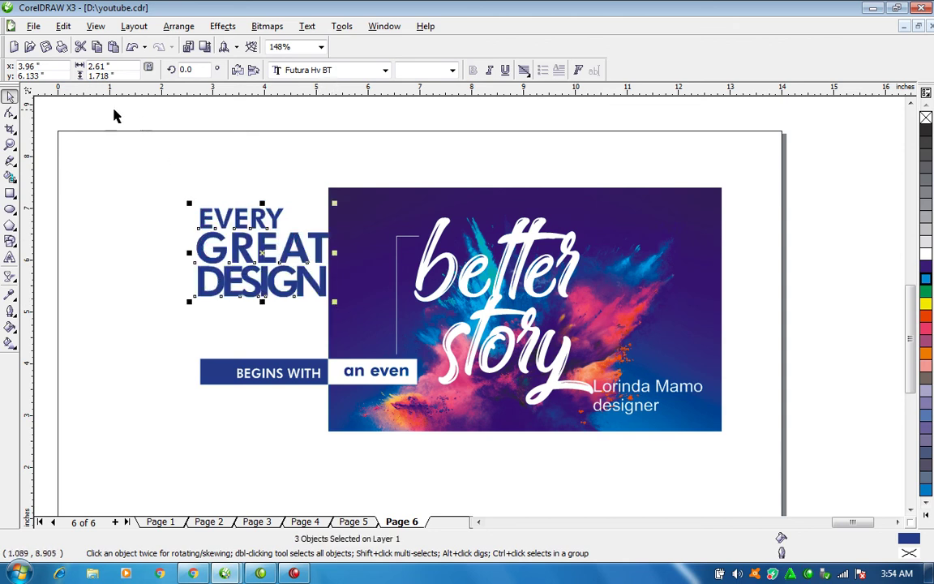
{"action": "left_click", "coordinate": [143, 194]}
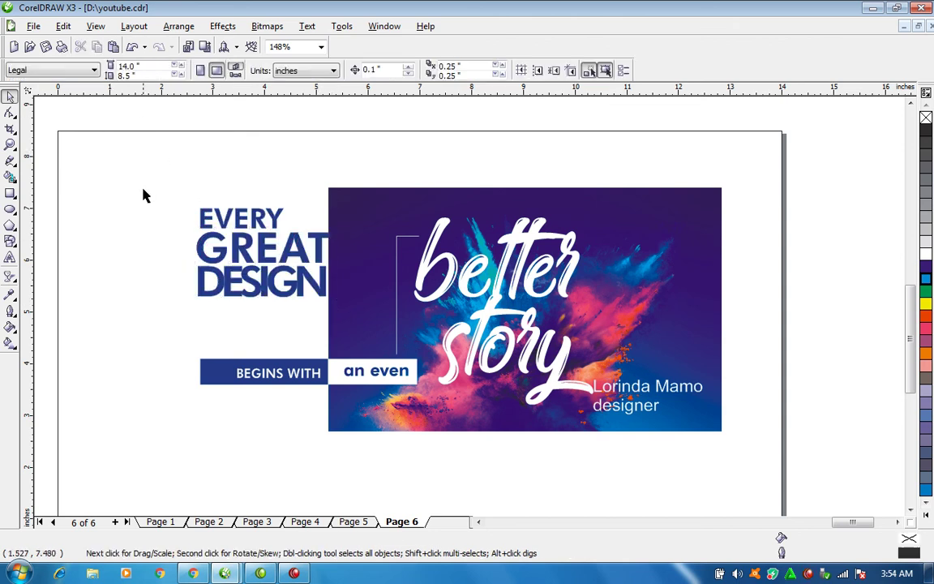
- Draw a rectangle about 10.62 by 4.70 inches enclosing the text and picture, and fill it white behind the design
{"action": "left_click", "coordinate": [11, 193]}
{"action": "left_click_drag", "start_coordinate": [172, 193], "coordinate": [722, 430]}
{"action": "key", "text": "space"}
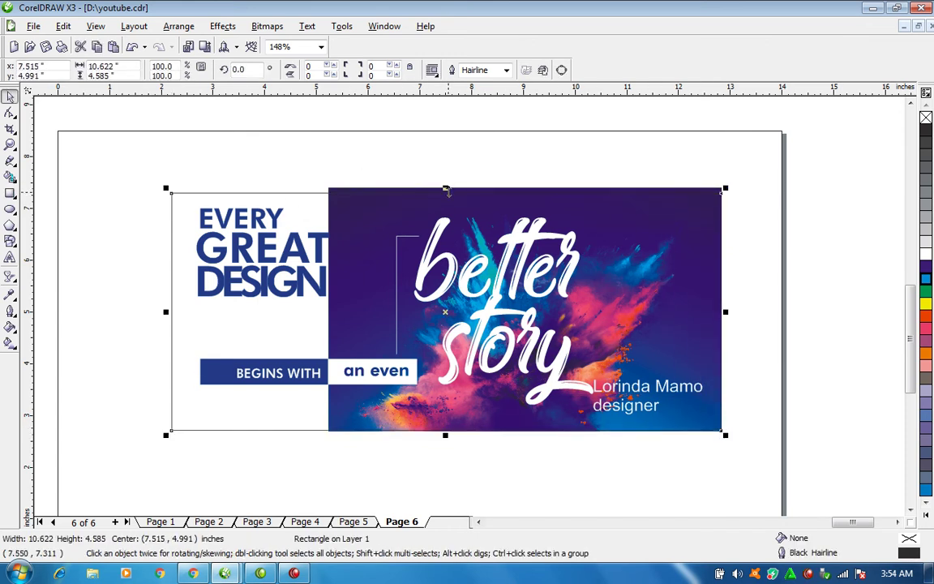
{"action": "left_click_drag", "start_coordinate": [445, 188], "coordinate": [445, 187]}
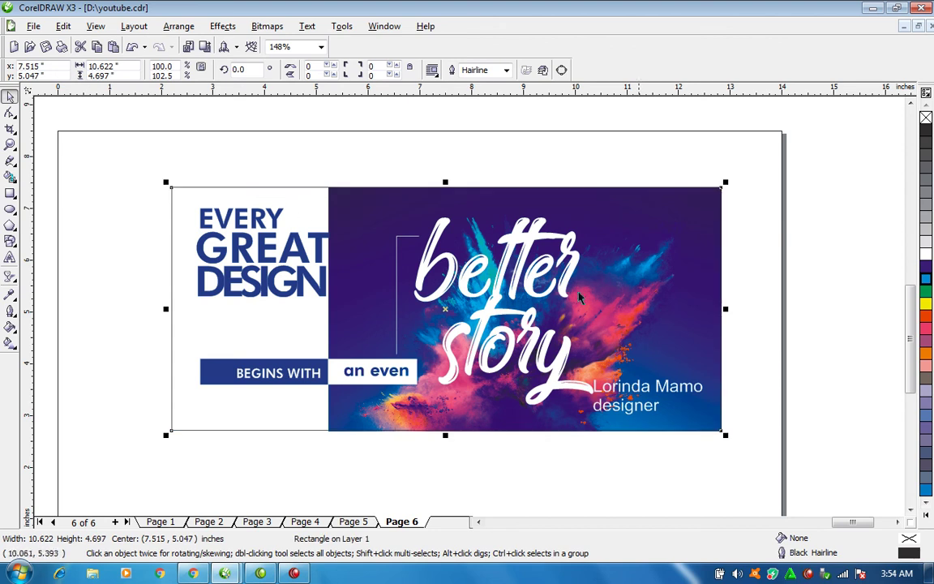
{"action": "left_click", "coordinate": [925, 256]}
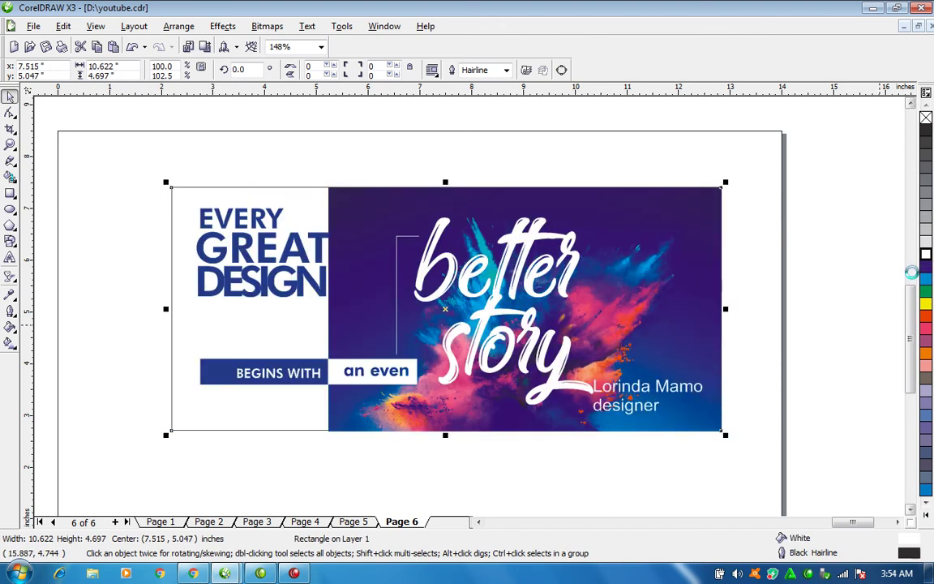
- Set the author credit in the Fujiyama2 font and move "designer" separately to the right end beneath the author's name
{"action": "left_click", "coordinate": [693, 389]}
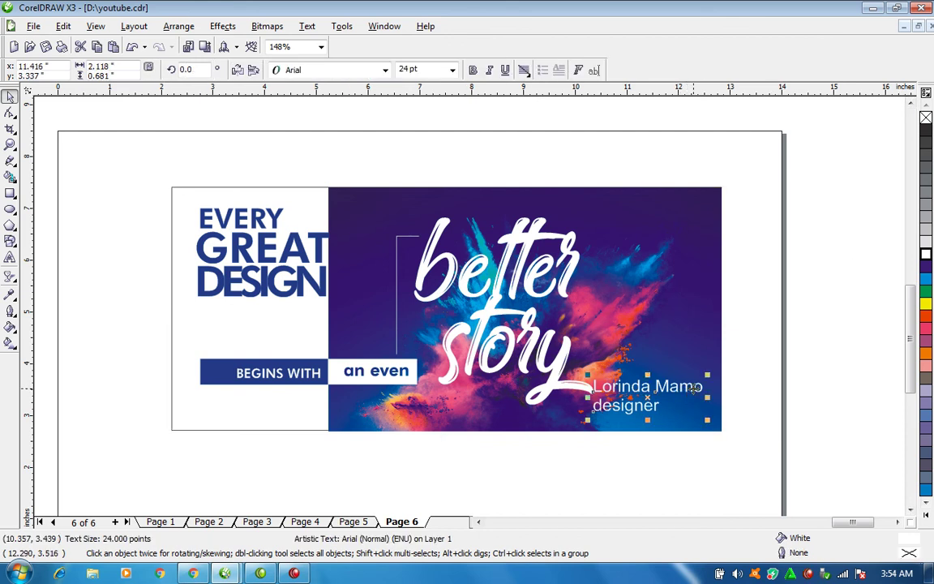
{"action": "left_click", "coordinate": [385, 70]}
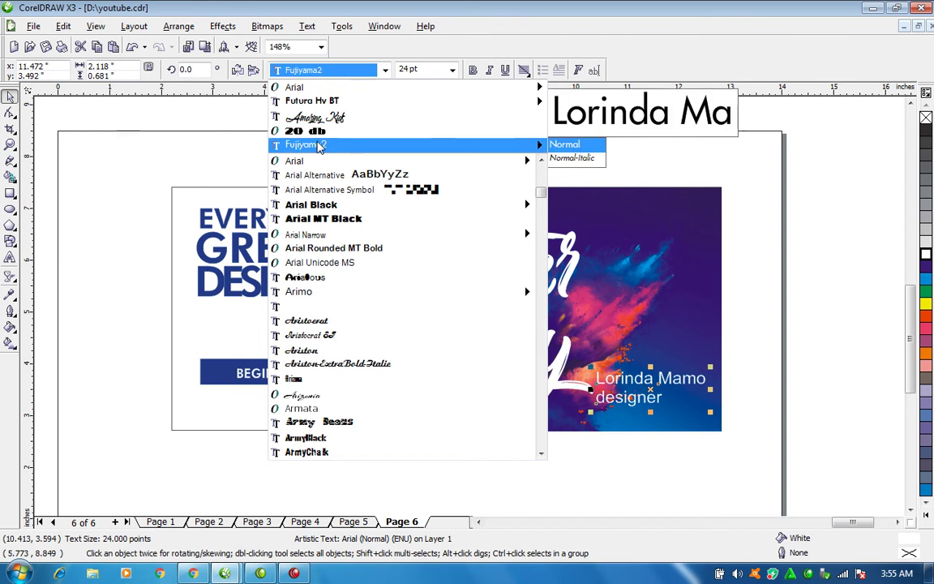
{"action": "left_click", "coordinate": [318, 146]}
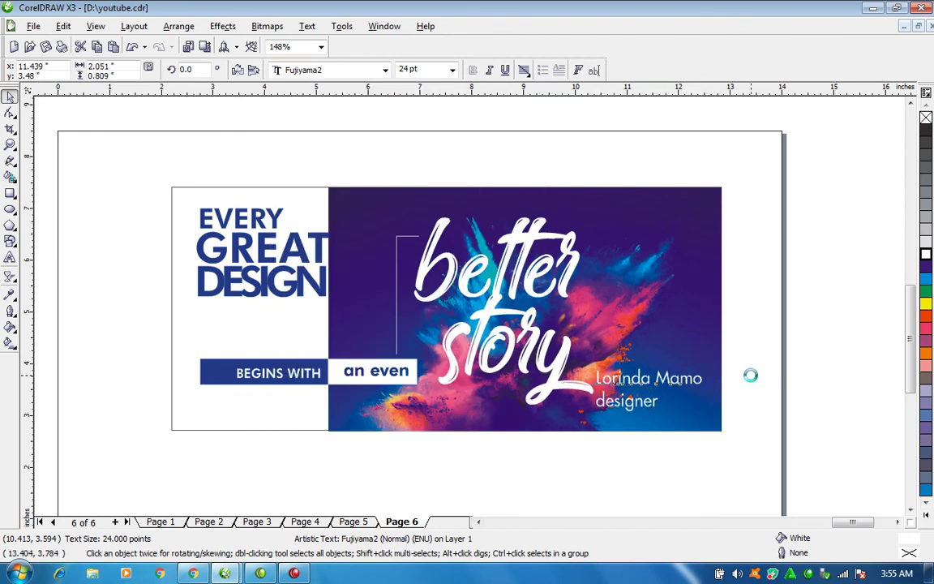
{"action": "left_click_drag", "start_coordinate": [651, 408], "coordinate": [701, 387]}
- Give the author's name a white hairline outline and scale the word "designer" down to about 20 pt
{"action": "double_click", "coordinate": [699, 379]}
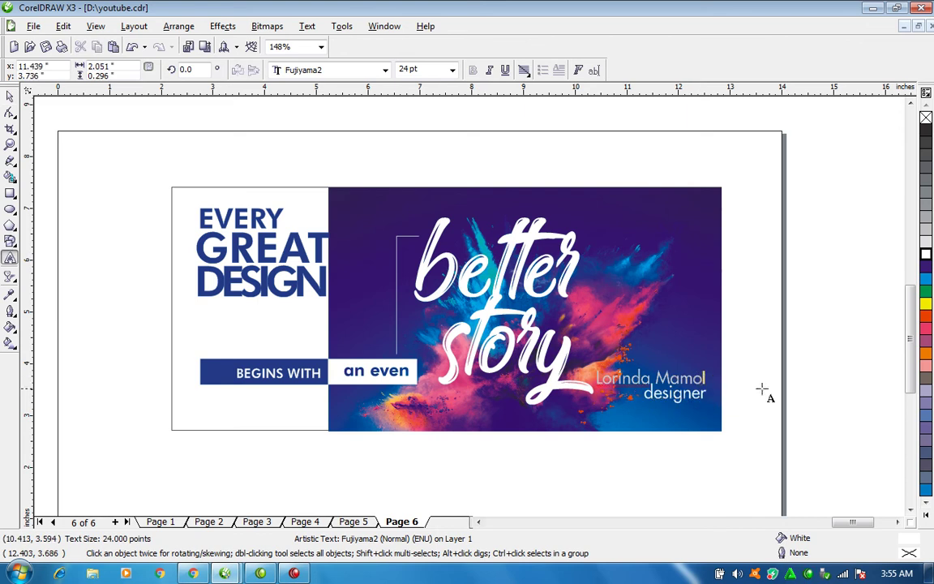
{"action": "key", "text": "ctrl+space"}
{"action": "right_click", "coordinate": [926, 254]}
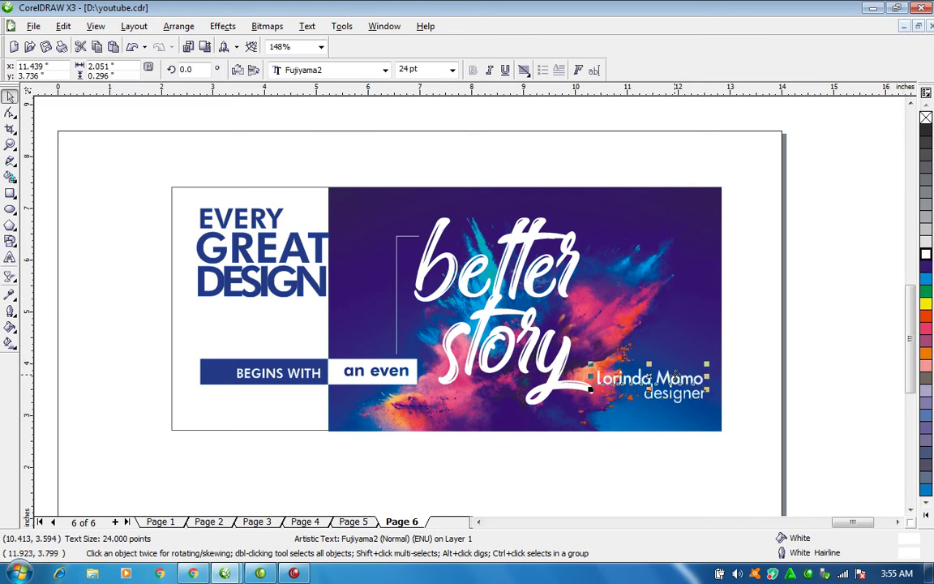
{"action": "left_click", "coordinate": [650, 391]}
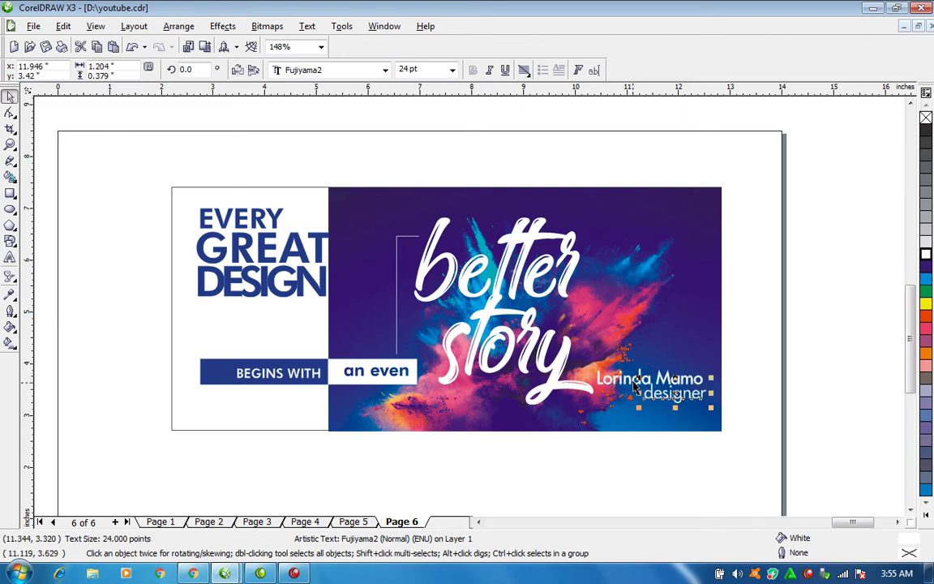
{"action": "left_click_drag", "start_coordinate": [638, 376], "coordinate": [648, 381]}
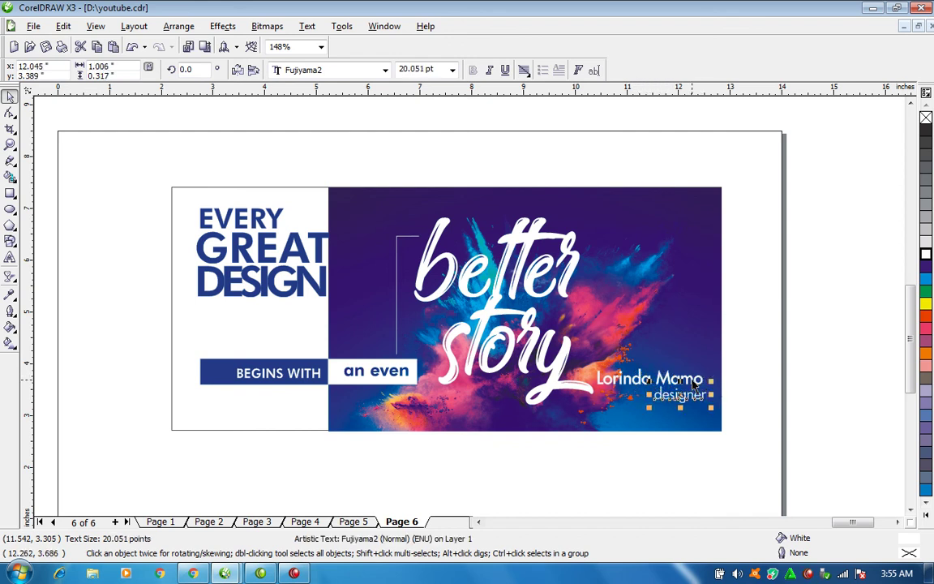
- Replace the author's name in the credit with "Gloriousclick" and shift it right above "designer"
{"action": "left_click", "coordinate": [694, 386]}
{"action": "double_click", "coordinate": [693, 377]}
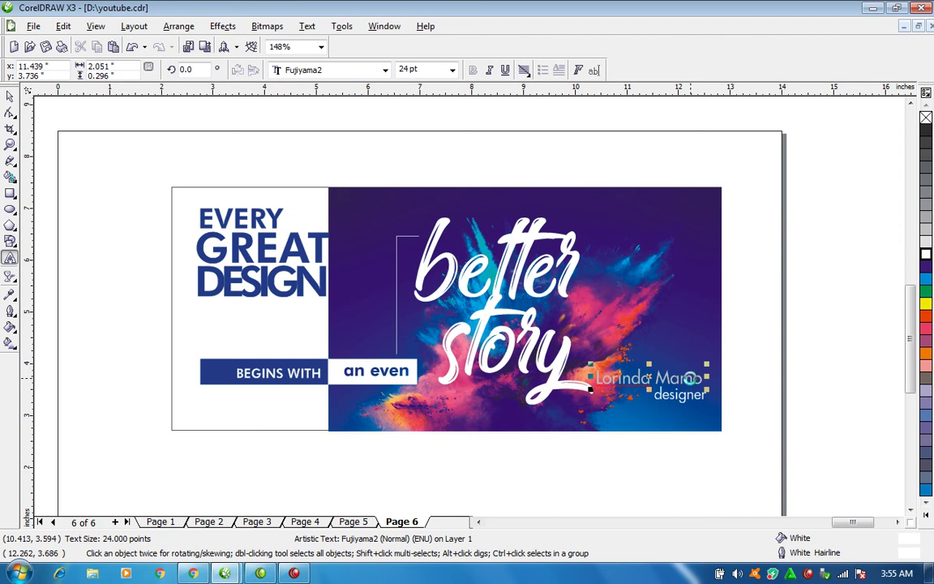
{"action": "key", "text": "ctrl+a"}
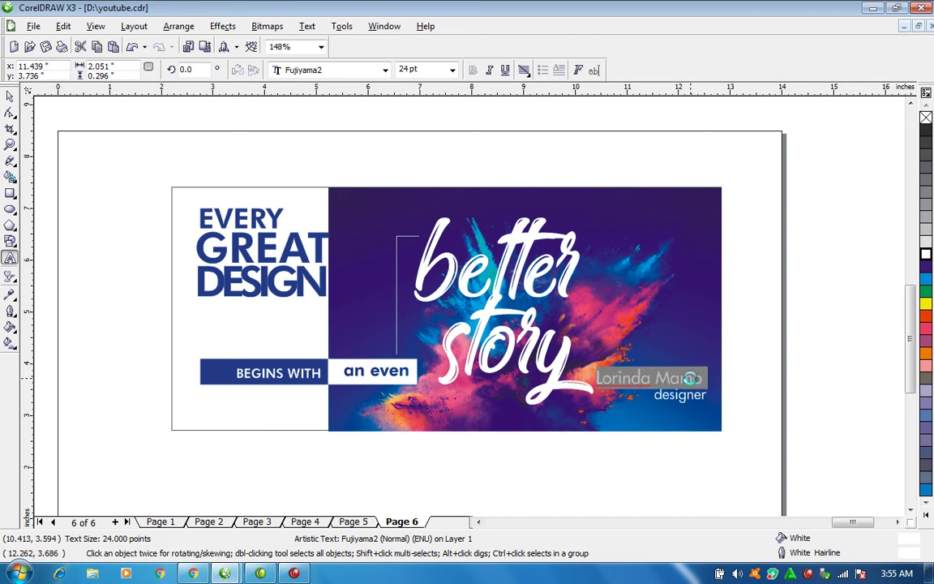
{"action": "type", "text": "Glo"}
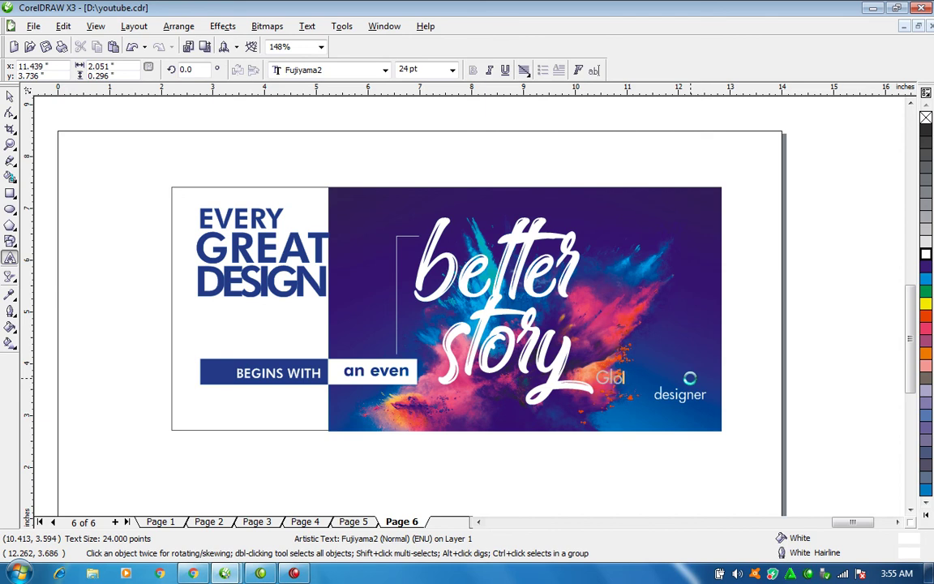
{"action": "type", "text": "riousclick"}
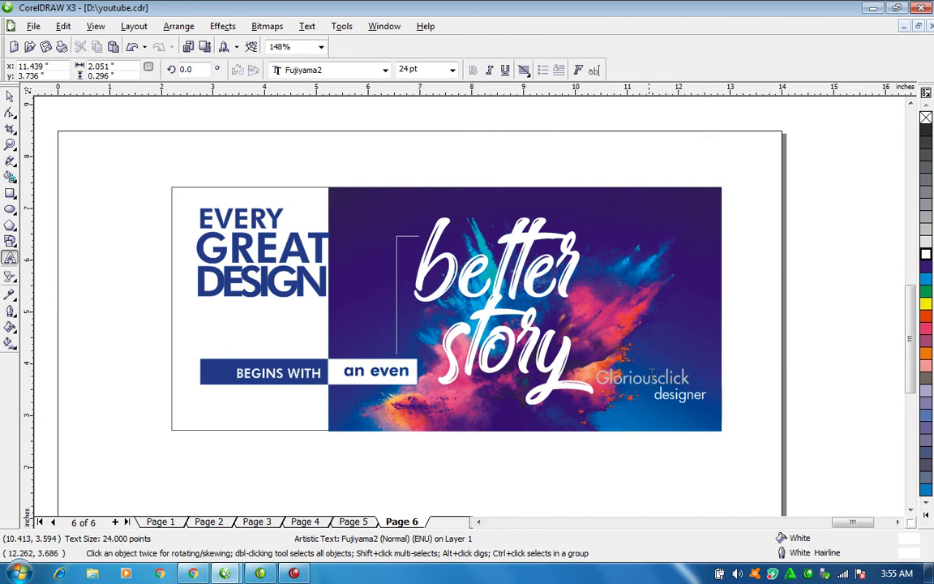
{"action": "key", "text": "ctrl+space"}
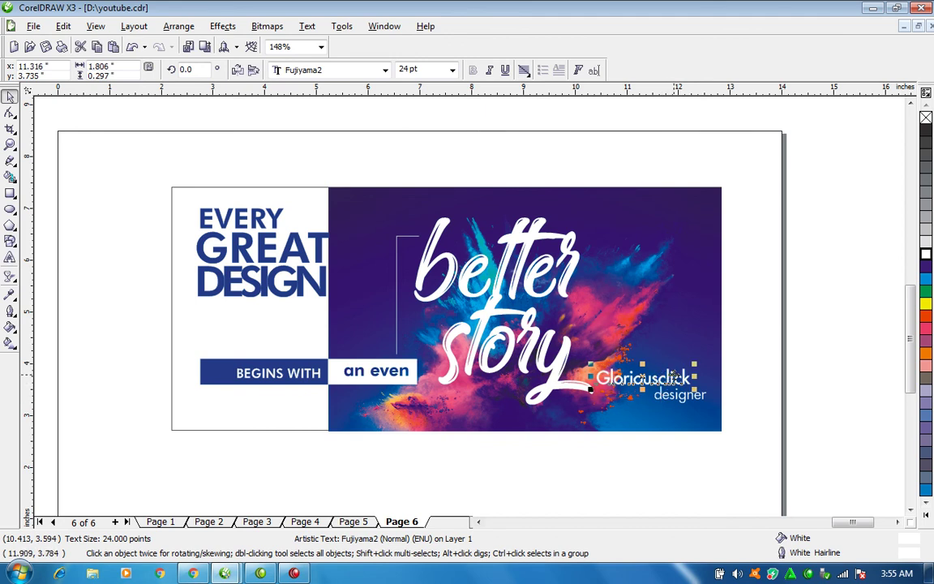
{"action": "left_click_drag", "start_coordinate": [674, 375], "coordinate": [687, 392]}
- Reduce the word "designer" to about 15.2 pt and replace it with "Digital Artist"
{"action": "left_click", "coordinate": [703, 397]}
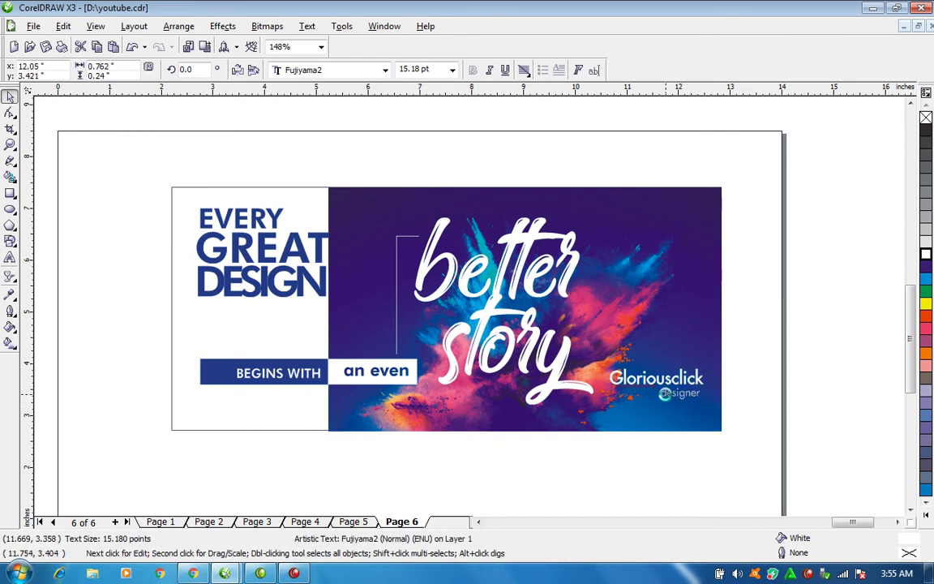
{"action": "key", "text": "F8"}
{"action": "double_click", "coordinate": [664, 392]}
{"action": "key", "text": "Delete"}
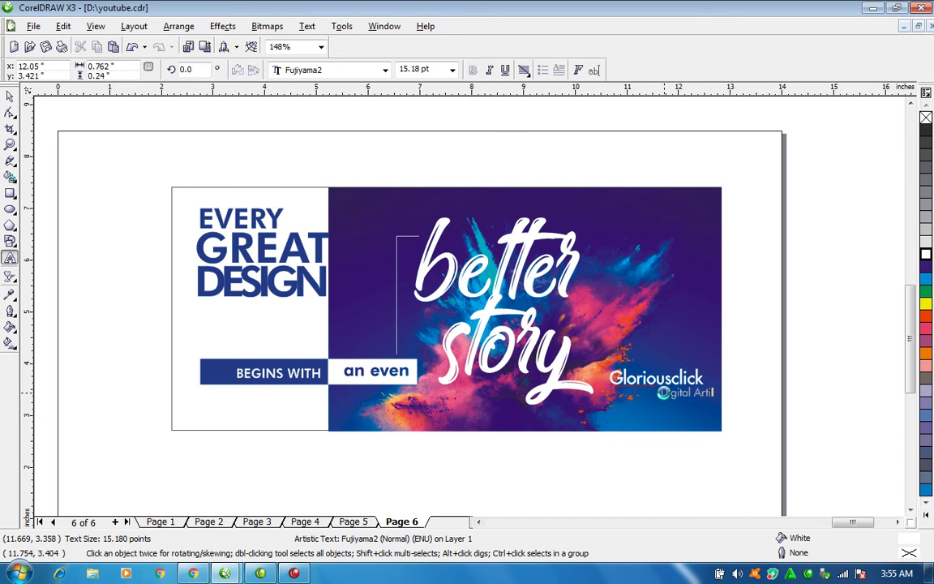
{"action": "key", "text": "ctrl+space"}
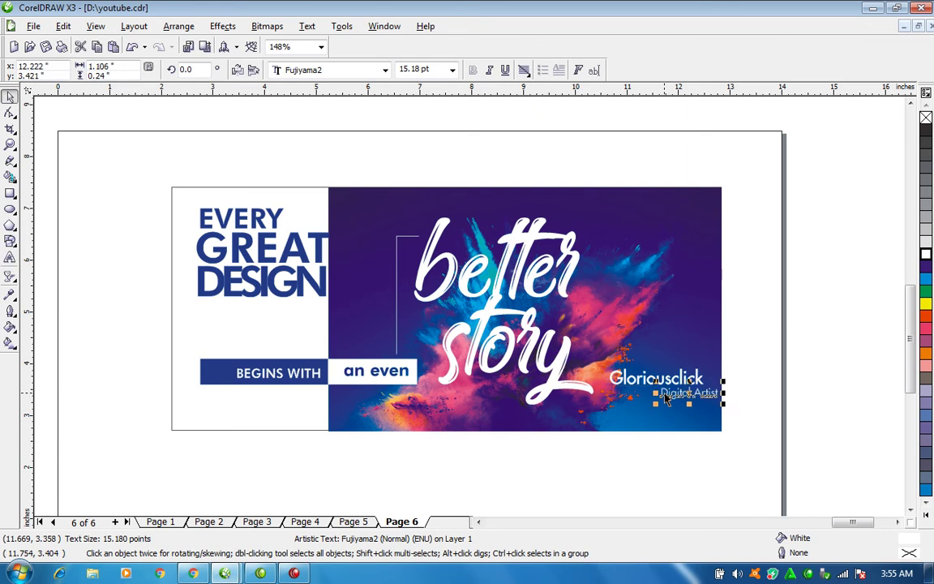
- Right-align "Digital Artist" under "Gloriousclick" and select the whole design
{"action": "left_click", "coordinate": [696, 381], "text": "shift"}
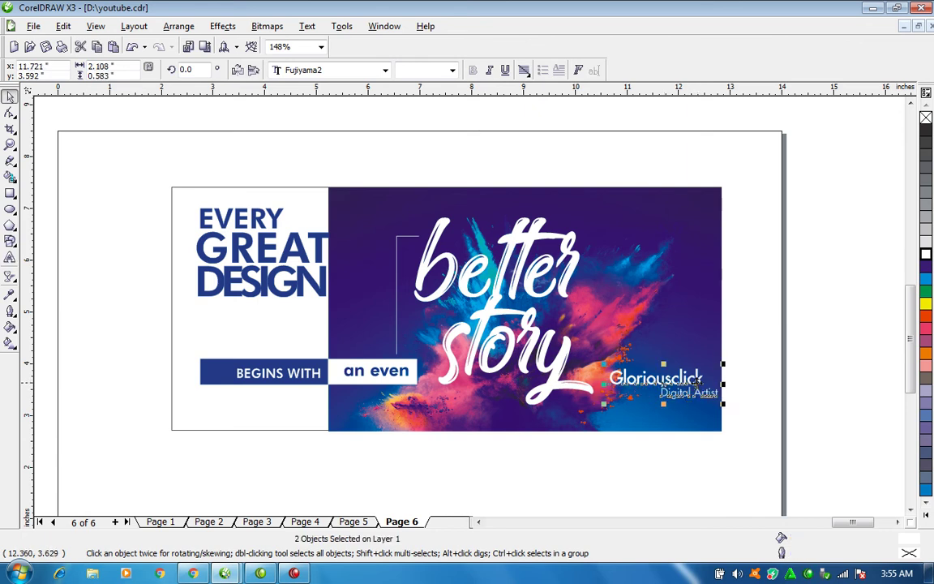
{"action": "left_click", "coordinate": [133, 174]}
{"action": "key", "text": "F2"}
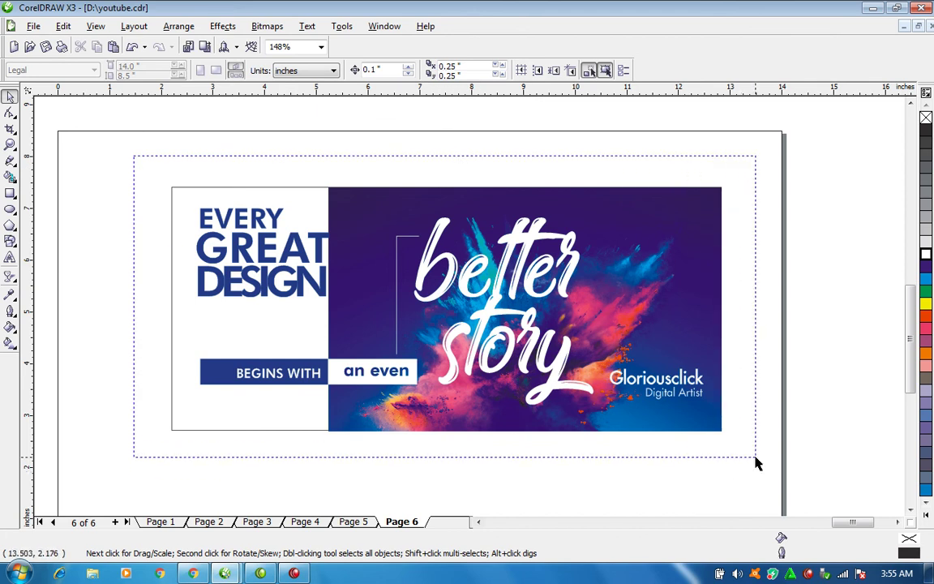